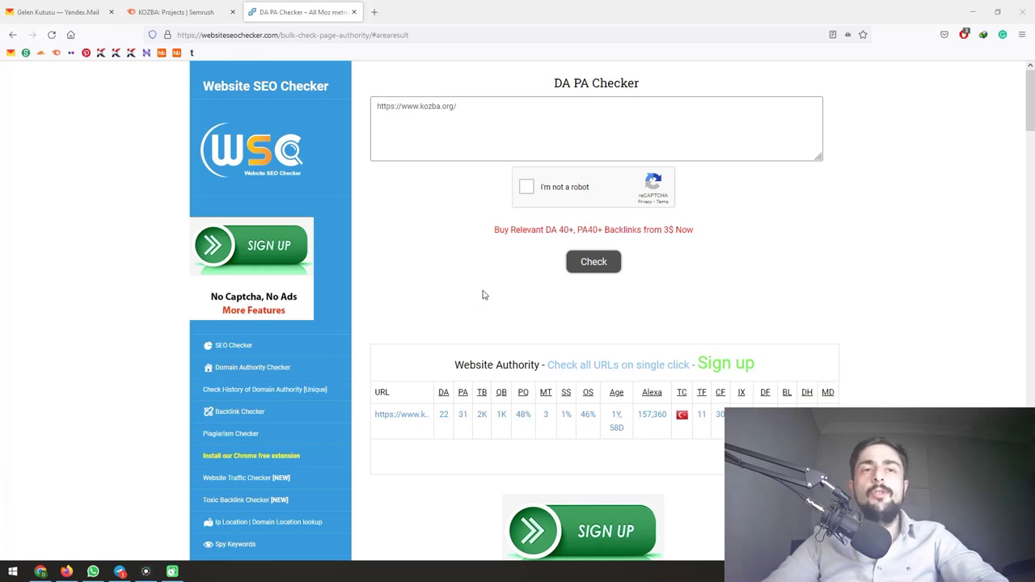
{"action": "scroll", "coordinate": [476, 287], "scroll_direction": "down", "scroll_amount": 2}
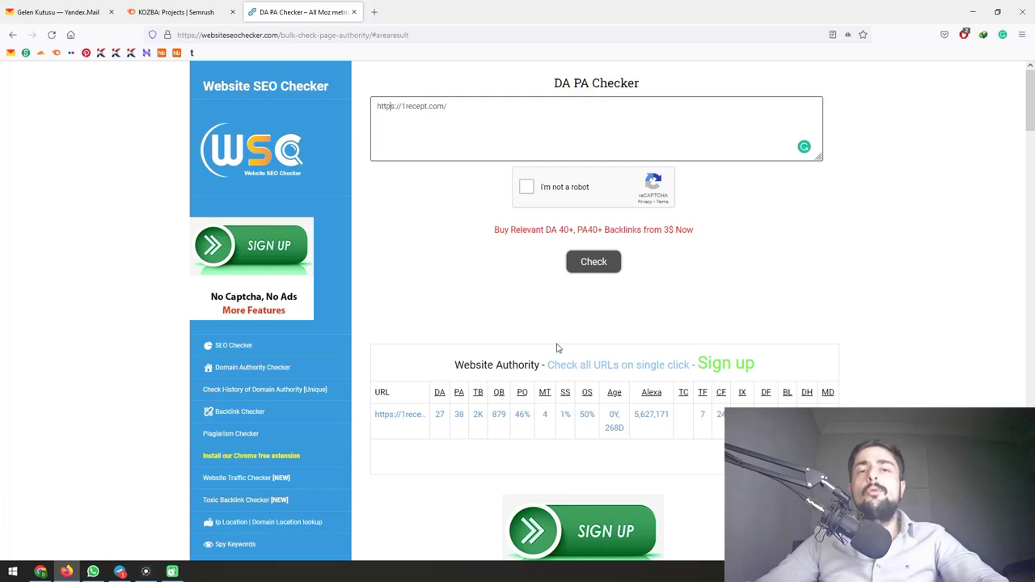
{"action": "key", "text": "ctrl+shift+Tab"}
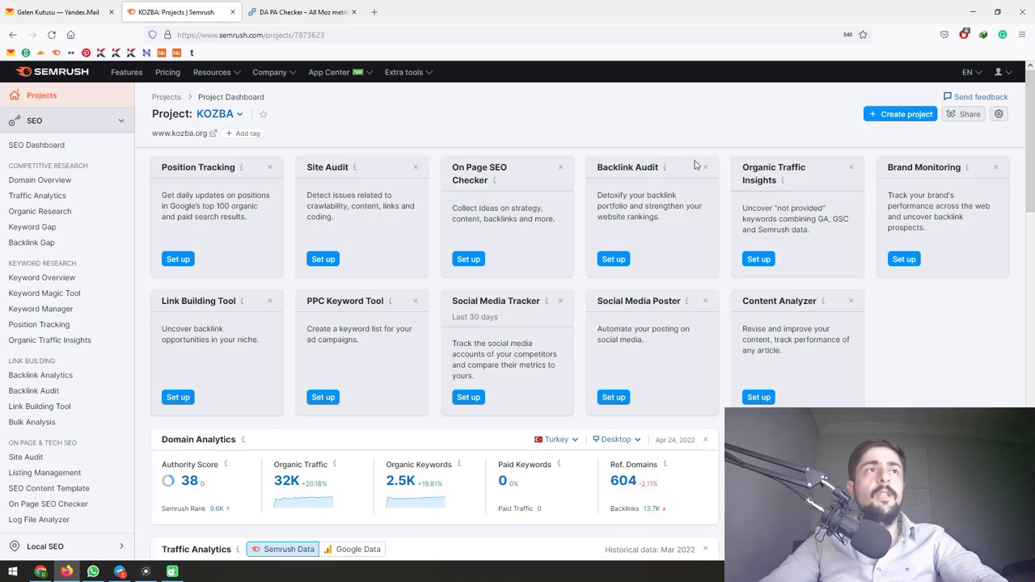
{"action": "left_click", "coordinate": [636, 172]}
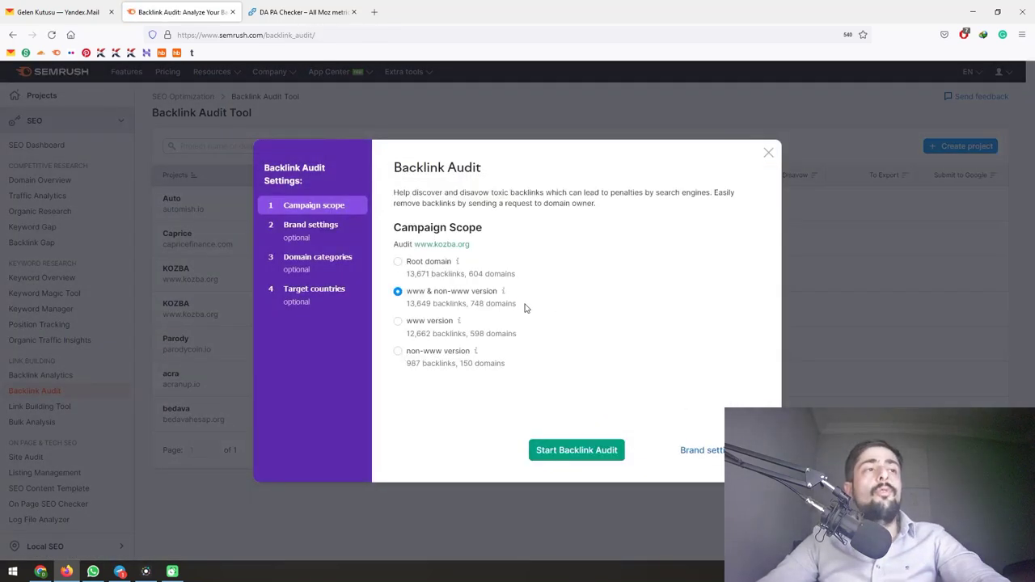
{"action": "double_click", "coordinate": [502, 303]}
{"action": "left_click", "coordinate": [470, 304]}
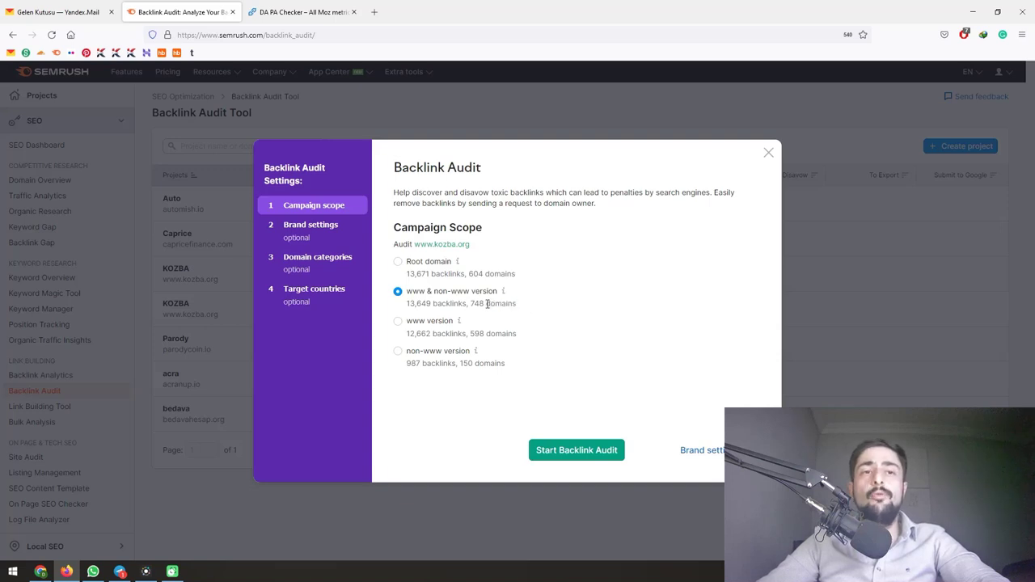
{"action": "left_click", "coordinate": [564, 454]}
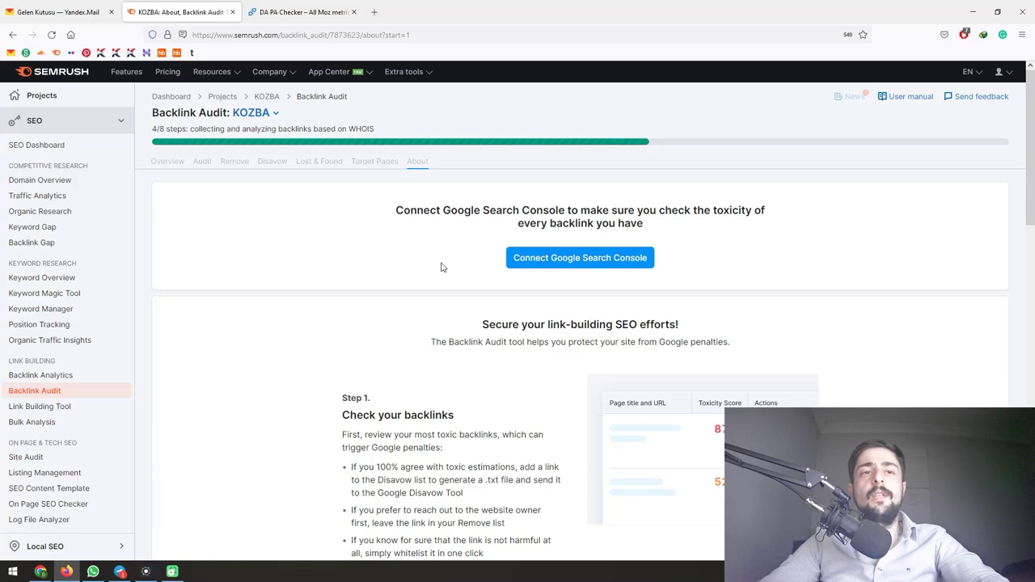
- Switch to Google Search Console in Chrome and show 500 rows per page in the list of top linking sites
{"action": "key", "text": "alt+Tab"}
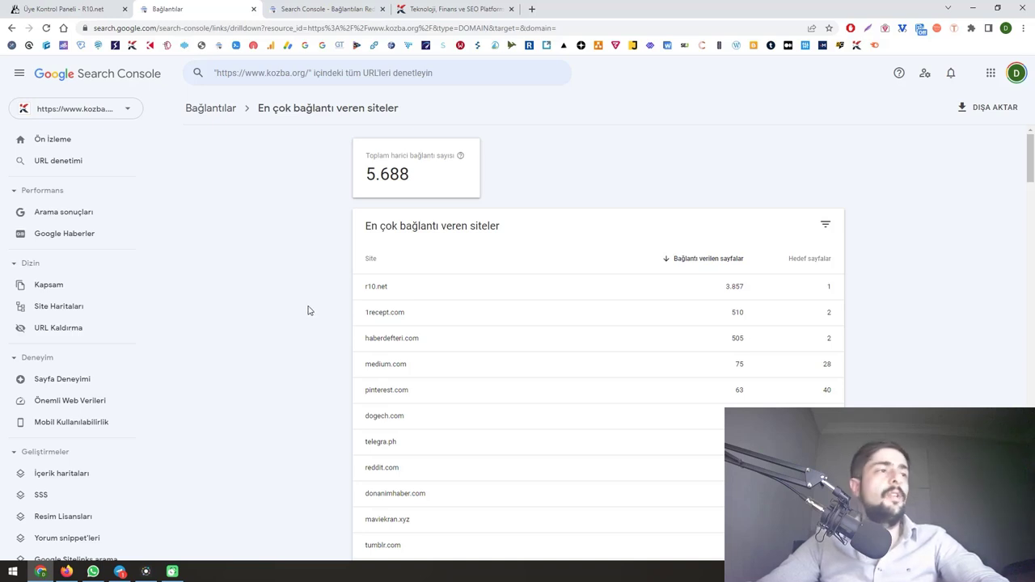
{"action": "scroll", "coordinate": [502, 389], "scroll_direction": "down", "scroll_amount": 5}
{"action": "left_click", "coordinate": [702, 510]}
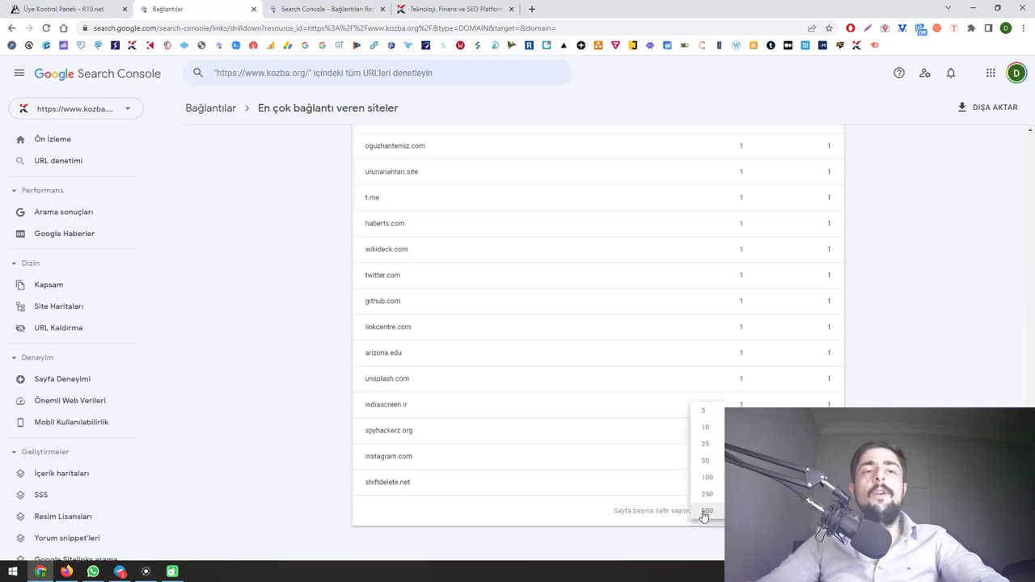
{"action": "left_click", "coordinate": [705, 511]}
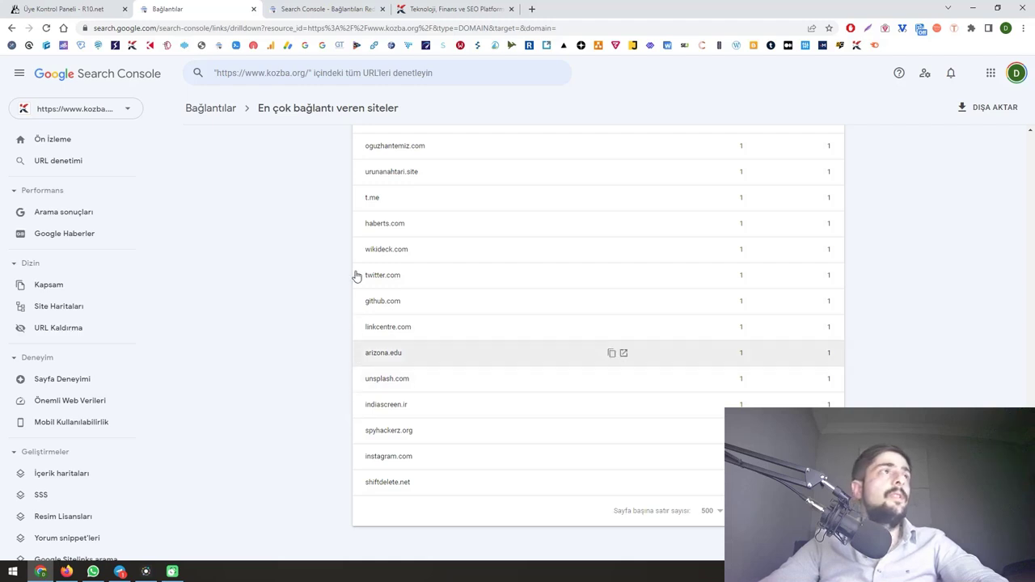
- Bring up the DisavowLinks text file from the disavow tool and examine how each domain entry is written
{"action": "left_click", "coordinate": [305, 9]}
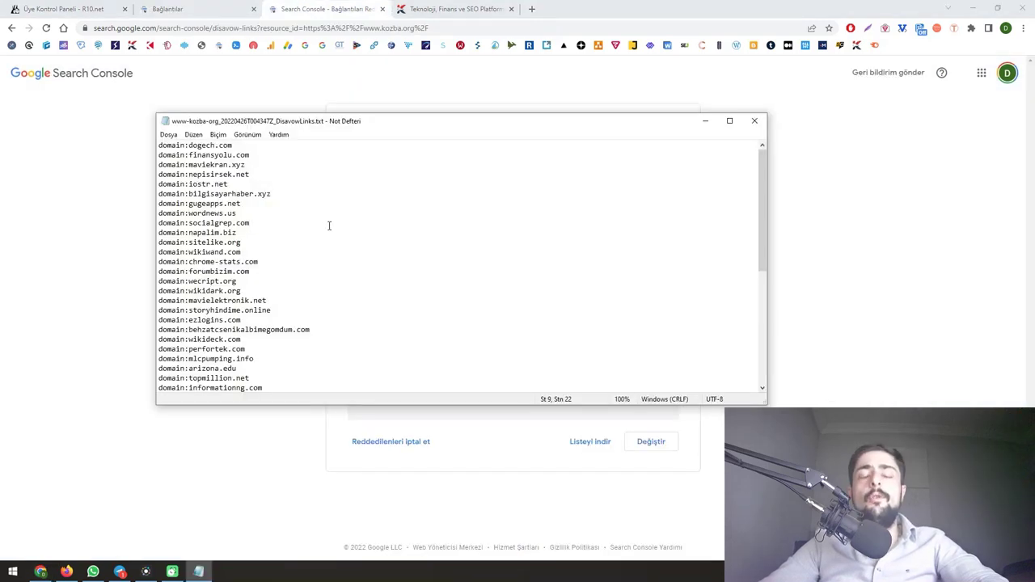
{"action": "double_click", "coordinate": [190, 145]}
{"action": "left_click", "coordinate": [188, 145]}
{"action": "mouse_move", "coordinate": [189, 145]}
{"action": "left_mouse_down"}
{"action": "mouse_move", "coordinate": [233, 144]}
{"action": "mouse_move", "coordinate": [187, 145]}
{"action": "left_mouse_up"}
{"action": "left_click", "coordinate": [248, 146]}
{"action": "left_click", "coordinate": [260, 175]}
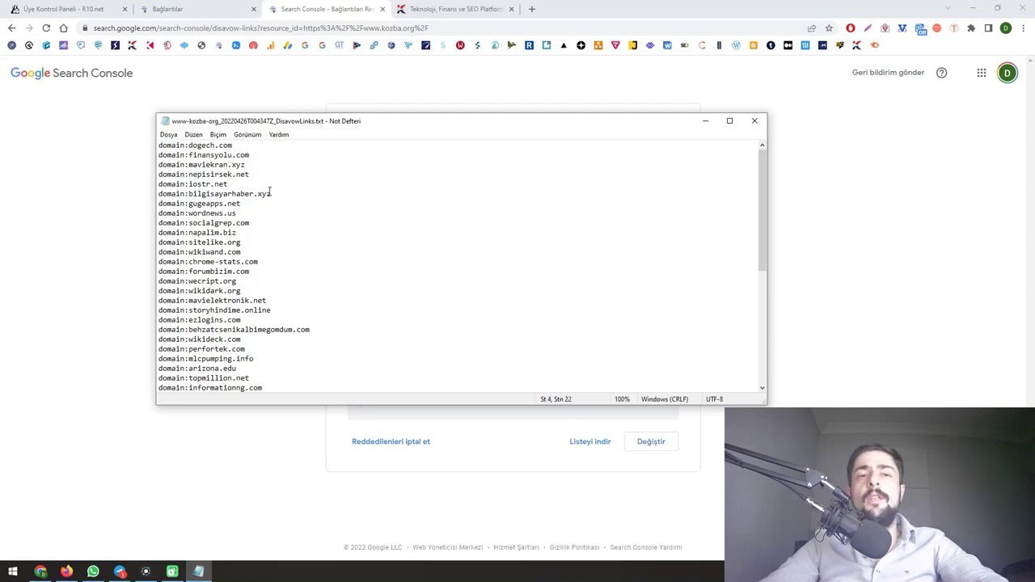
- Pick out indiascreen.ir among the top linking sites and find its matching domain entry in the disavow text file
{"action": "left_click", "coordinate": [241, 9]}
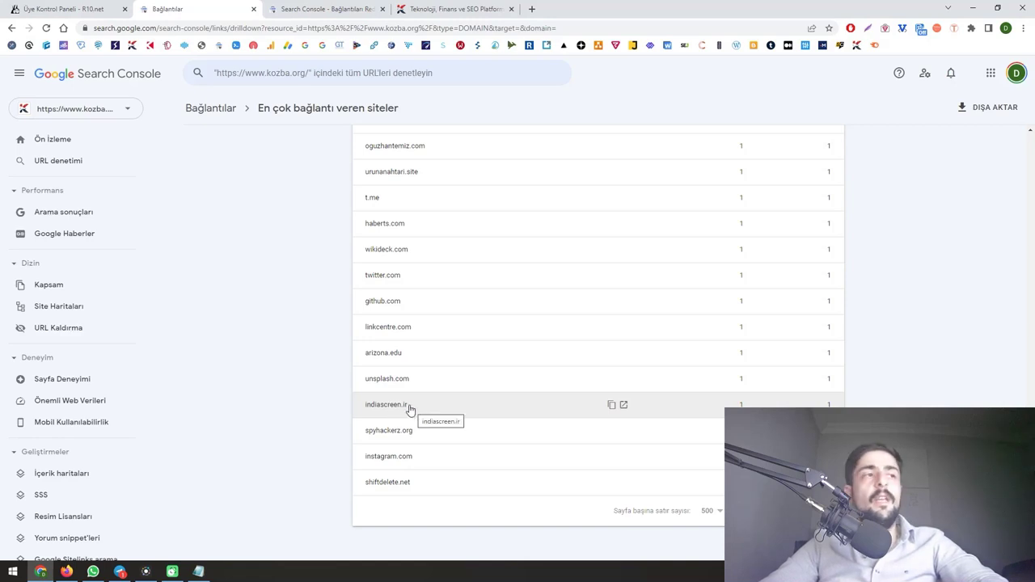
{"action": "left_click_drag", "start_coordinate": [410, 407], "coordinate": [366, 409]}
{"action": "right_click", "coordinate": [369, 407]}
{"action": "left_click", "coordinate": [377, 408]}
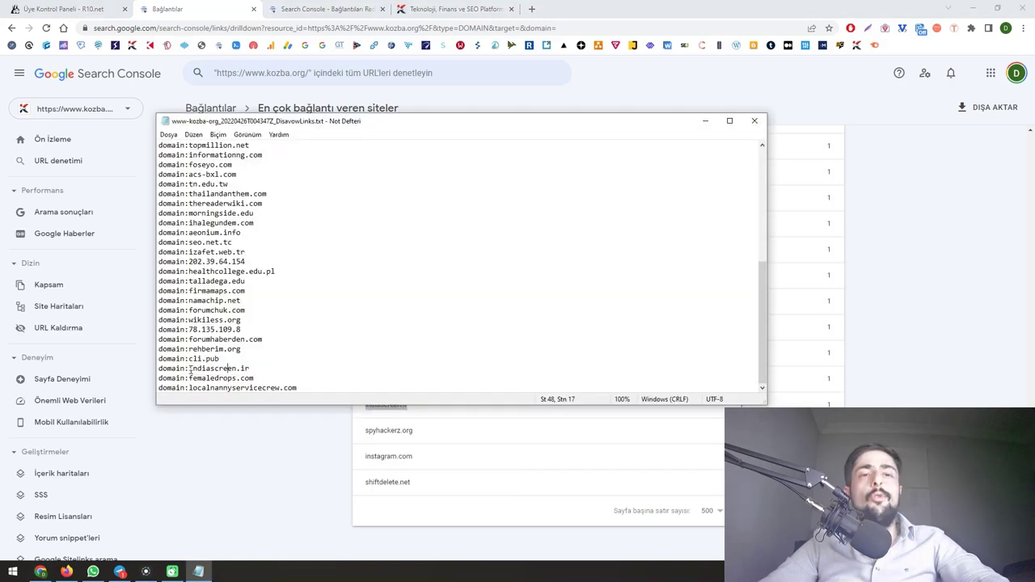
{"action": "left_click_drag", "start_coordinate": [191, 368], "coordinate": [258, 368]}
{"action": "left_click", "coordinate": [262, 369]}
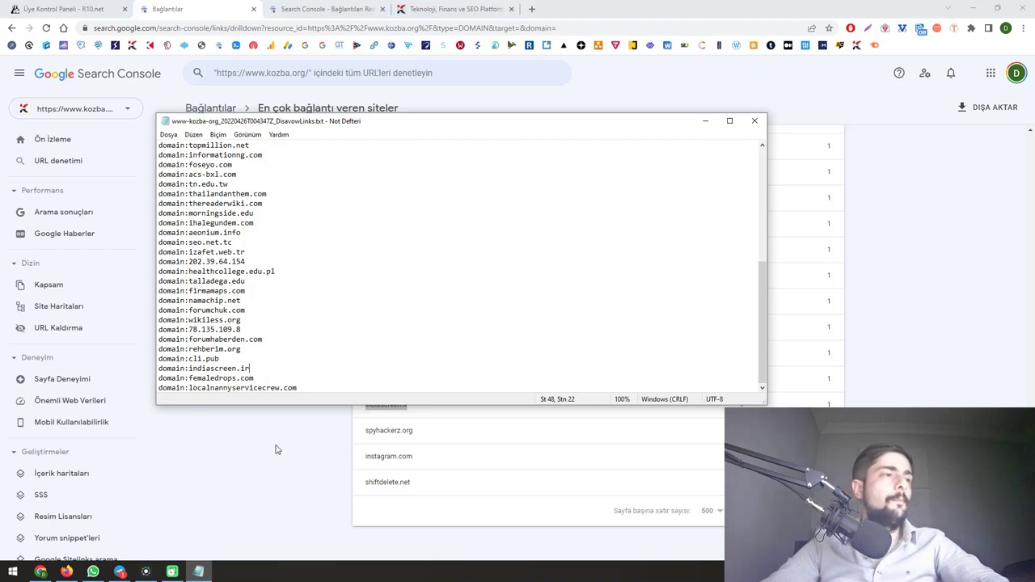
- Drill down from forumbizim.com to its page linking to kozba.org, open that page to check it, and close it
{"action": "left_click", "coordinate": [423, 411]}
{"action": "scroll", "coordinate": [422, 411], "scroll_direction": "up", "scroll_amount": 1}
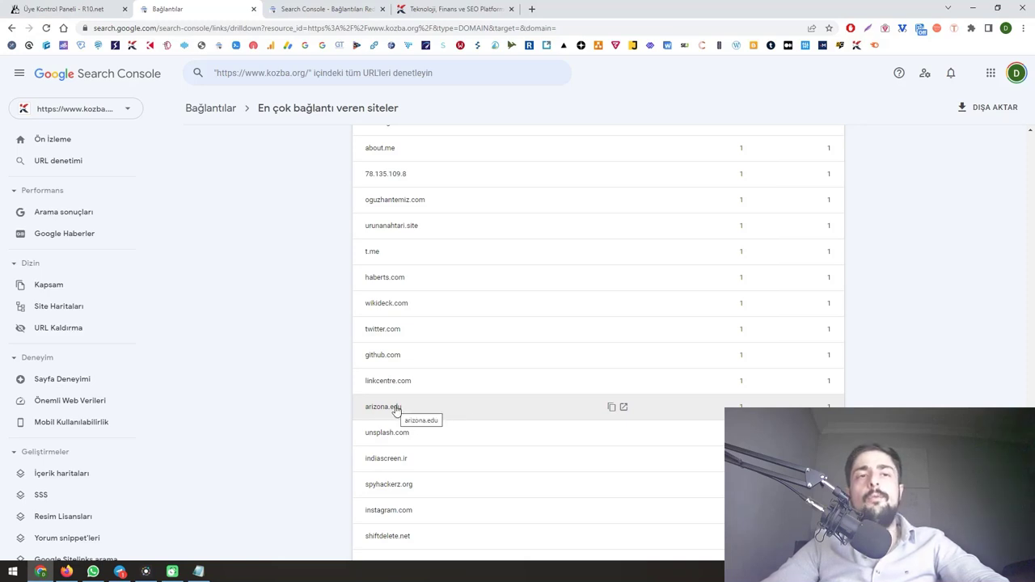
{"action": "scroll", "coordinate": [396, 411], "scroll_direction": "up", "scroll_amount": 2}
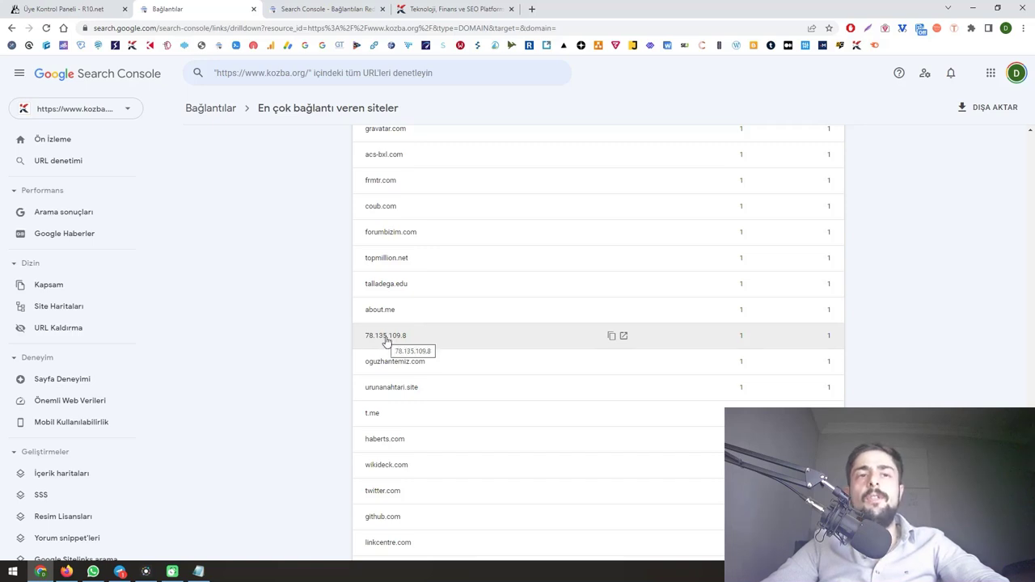
{"action": "scroll", "coordinate": [396, 340], "scroll_direction": "up", "scroll_amount": 2}
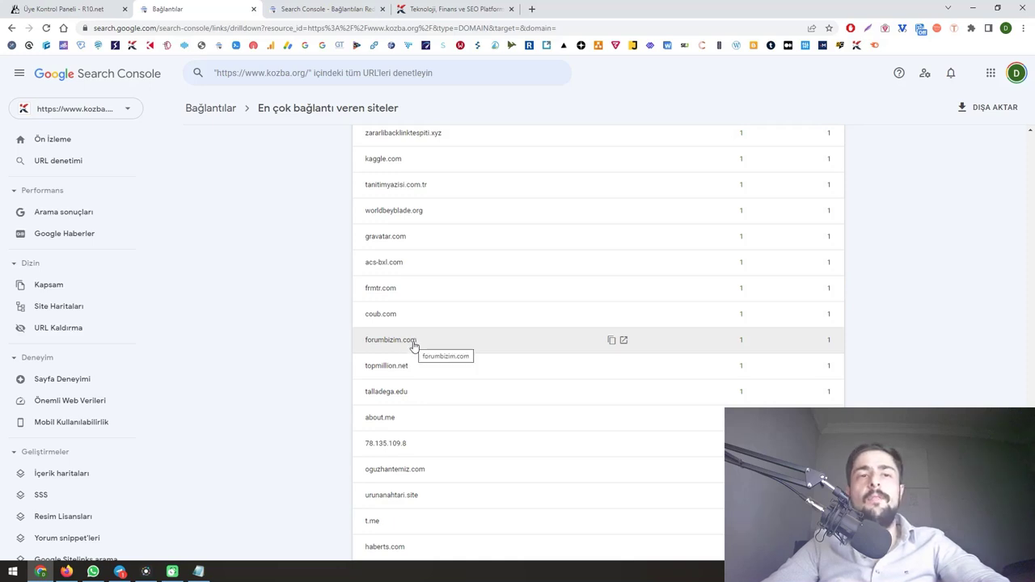
{"action": "left_click", "coordinate": [419, 344]}
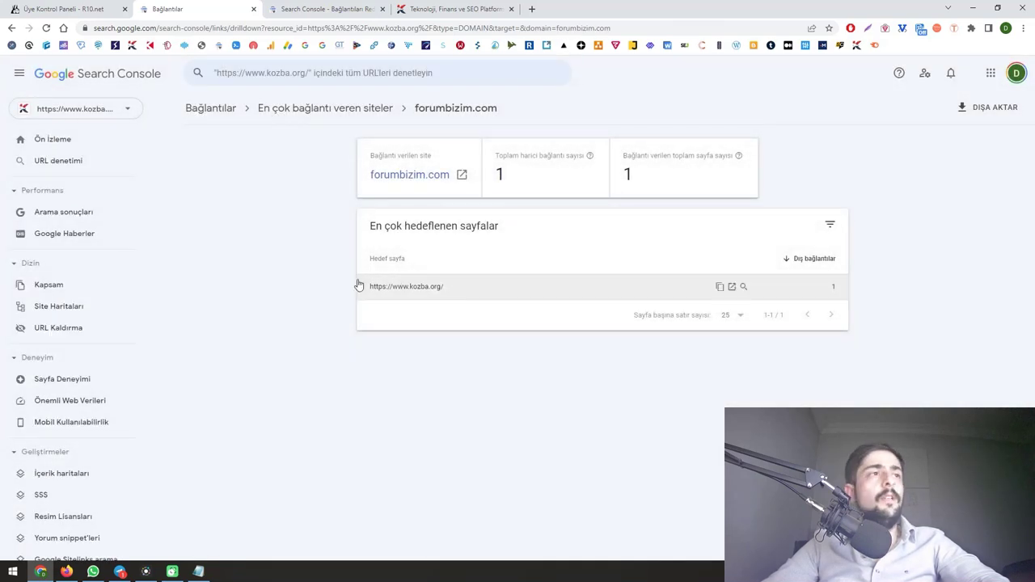
{"action": "left_click", "coordinate": [493, 299]}
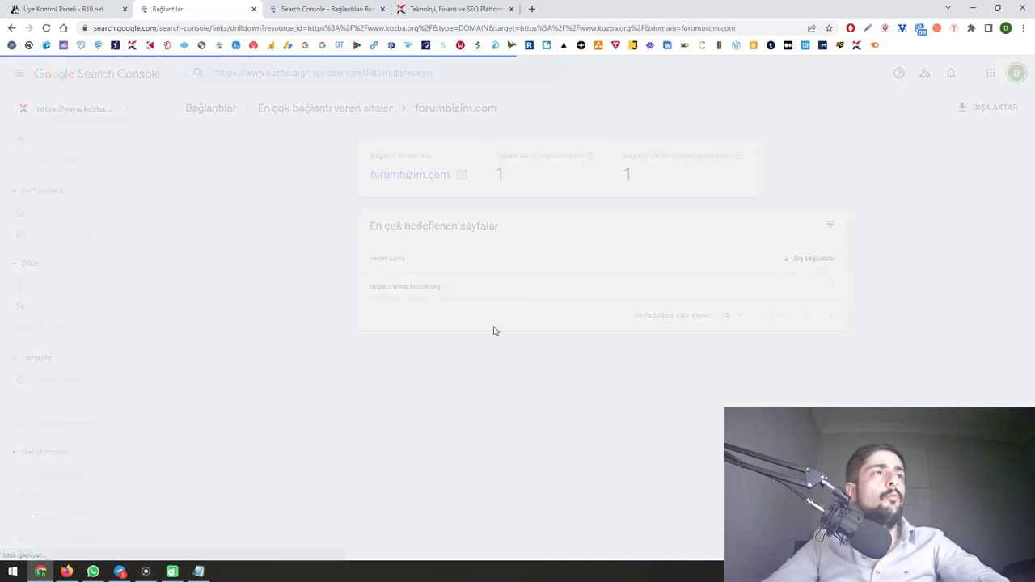
{"action": "left_click", "coordinate": [582, 288]}
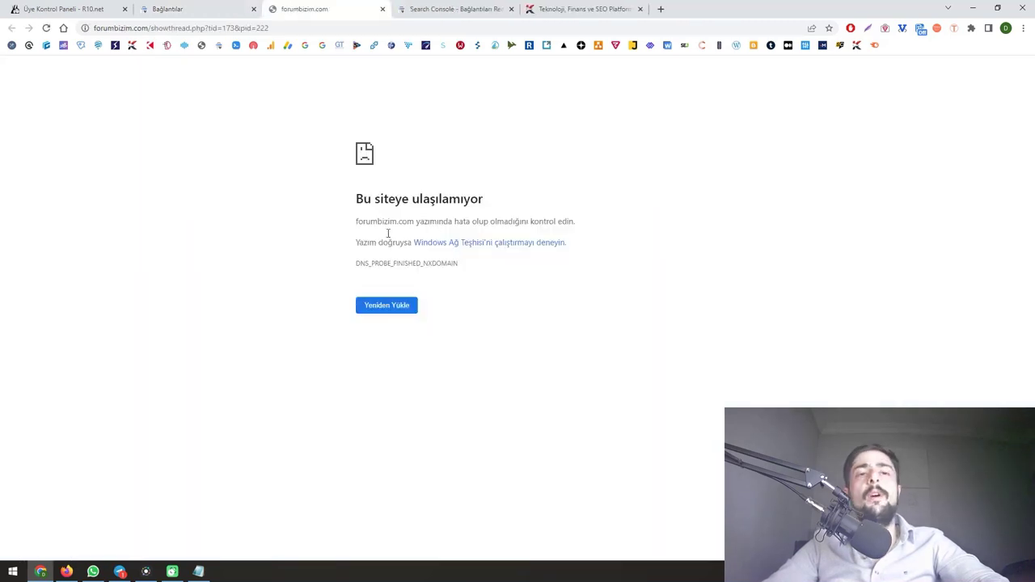
{"action": "left_click_drag", "start_coordinate": [381, 202], "coordinate": [477, 202]}
{"action": "left_click", "coordinate": [458, 204]}
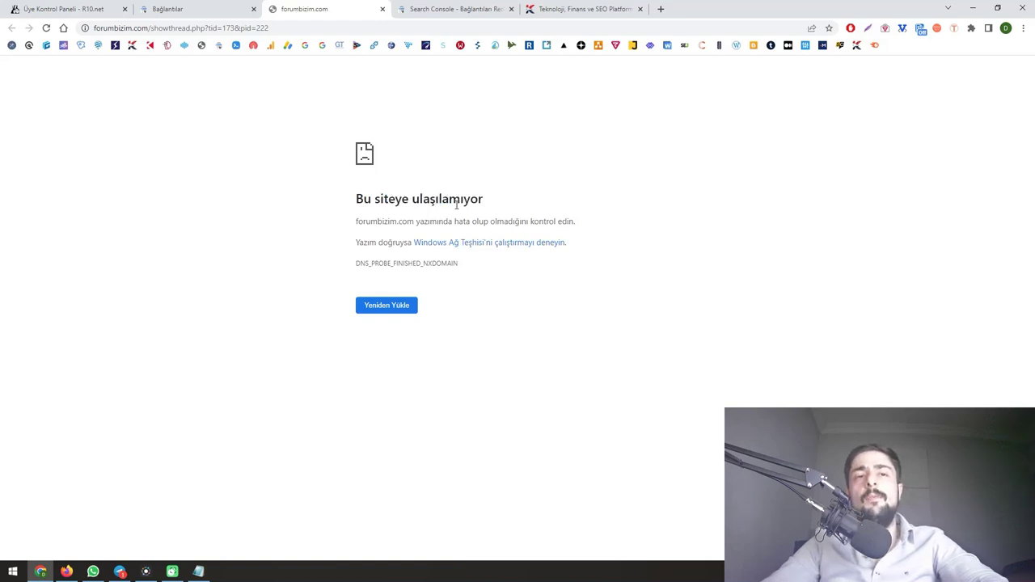
{"action": "left_click", "coordinate": [383, 10]}
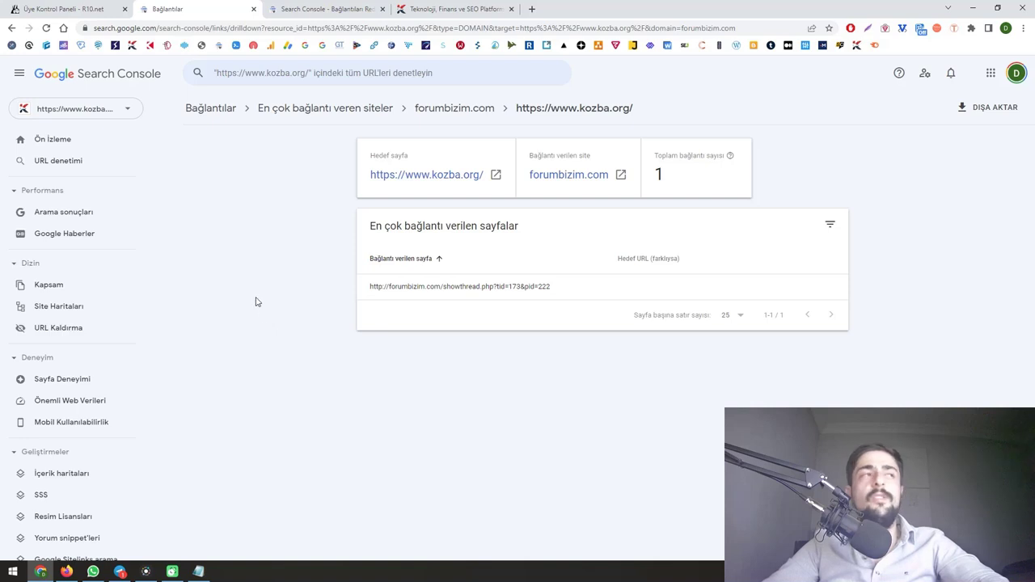
- Return to the list of top linking sites and look through the remaining domains for suspicious ones, up to the list's beginning
{"action": "left_click", "coordinate": [13, 29]}
{"action": "left_click", "coordinate": [13, 29]}
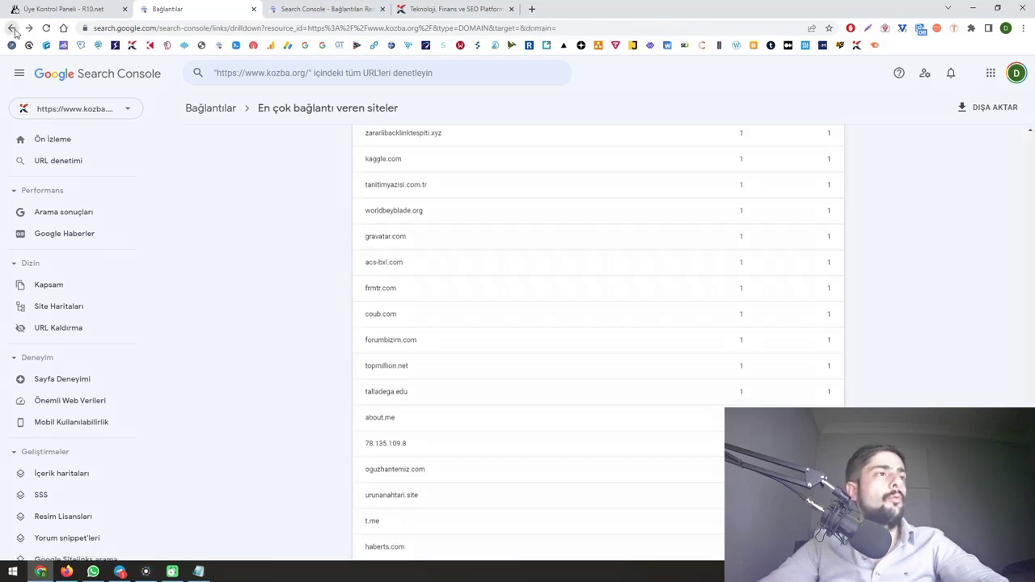
{"action": "scroll", "coordinate": [418, 374], "scroll_direction": "up", "scroll_amount": 2}
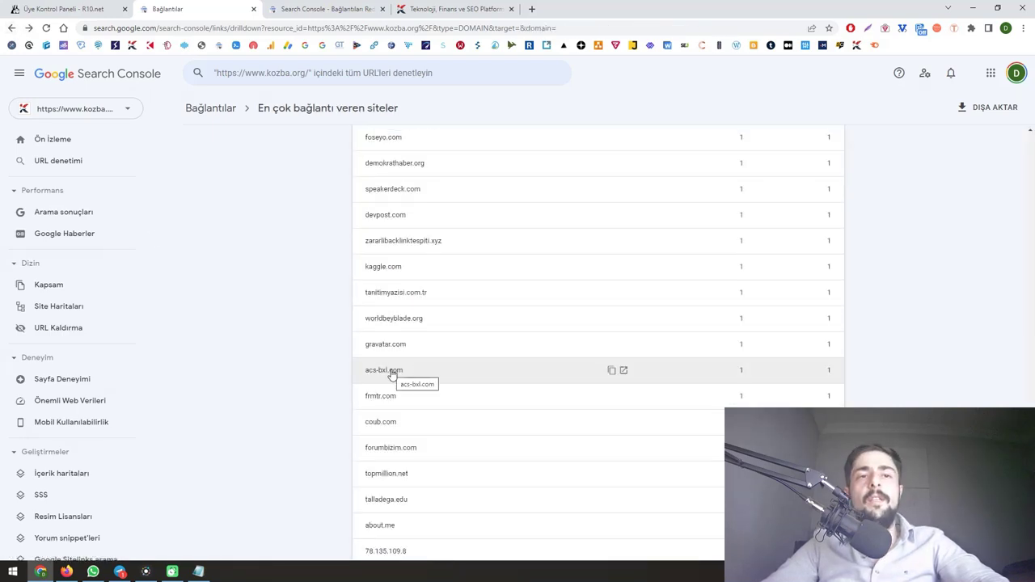
{"action": "scroll", "coordinate": [421, 364], "scroll_direction": "up", "scroll_amount": 4}
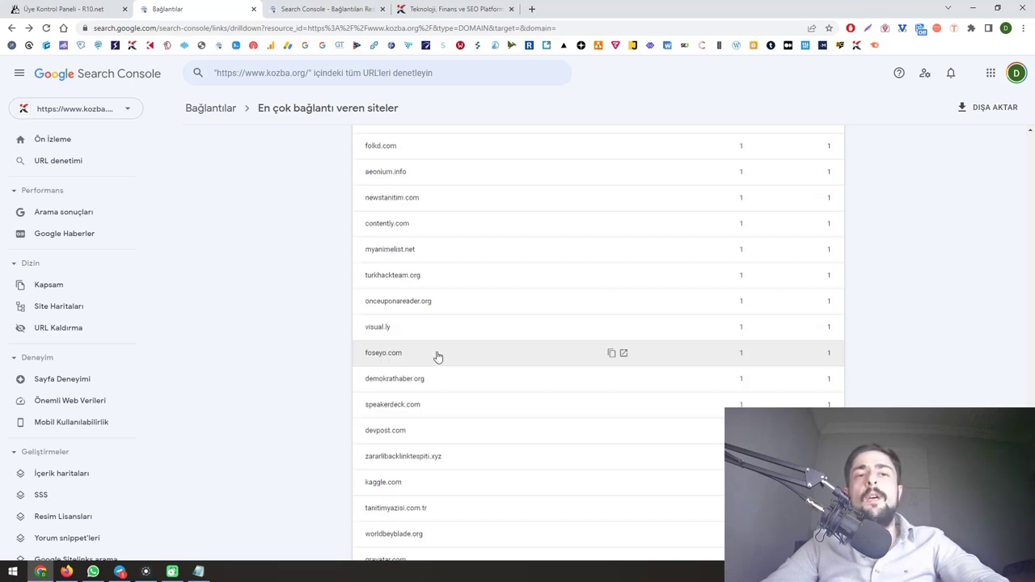
{"action": "scroll", "coordinate": [420, 347], "scroll_direction": "up", "scroll_amount": 3}
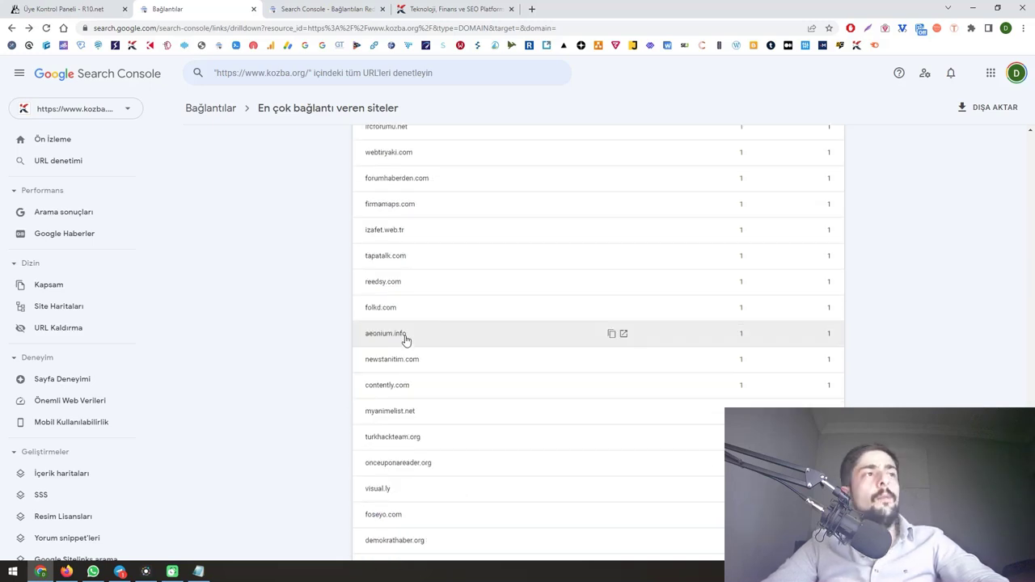
{"action": "scroll", "coordinate": [406, 341], "scroll_direction": "up", "scroll_amount": 1}
{"action": "scroll", "coordinate": [406, 340], "scroll_direction": "up", "scroll_amount": 6}
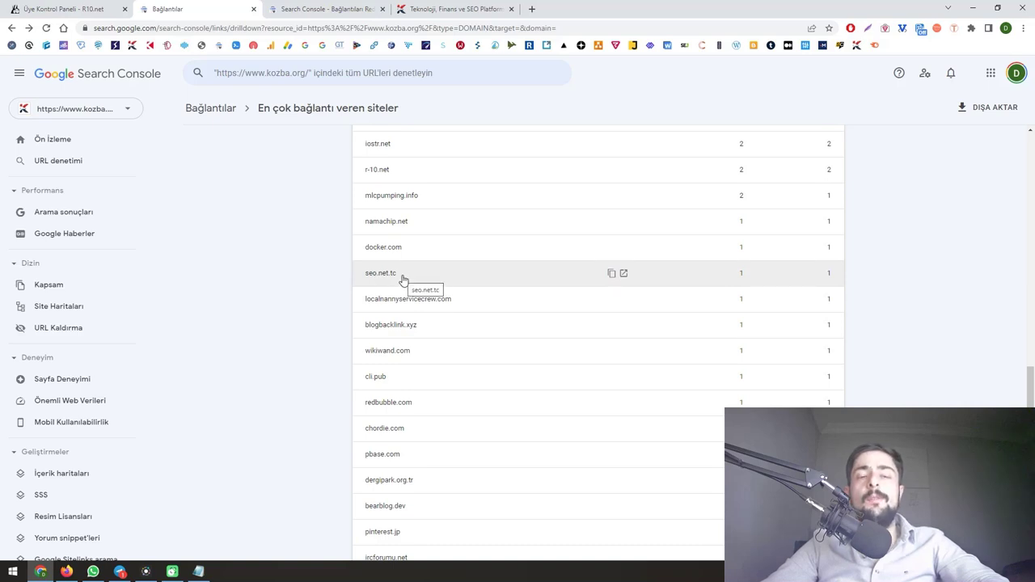
{"action": "scroll", "coordinate": [407, 282], "scroll_direction": "up", "scroll_amount": 3}
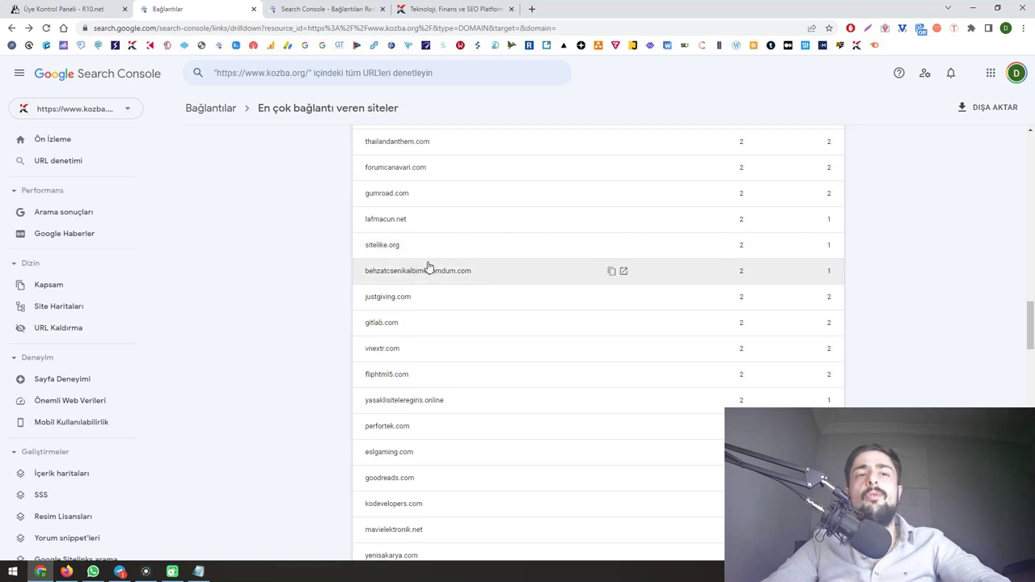
{"action": "scroll", "coordinate": [436, 283], "scroll_direction": "up", "scroll_amount": 15}
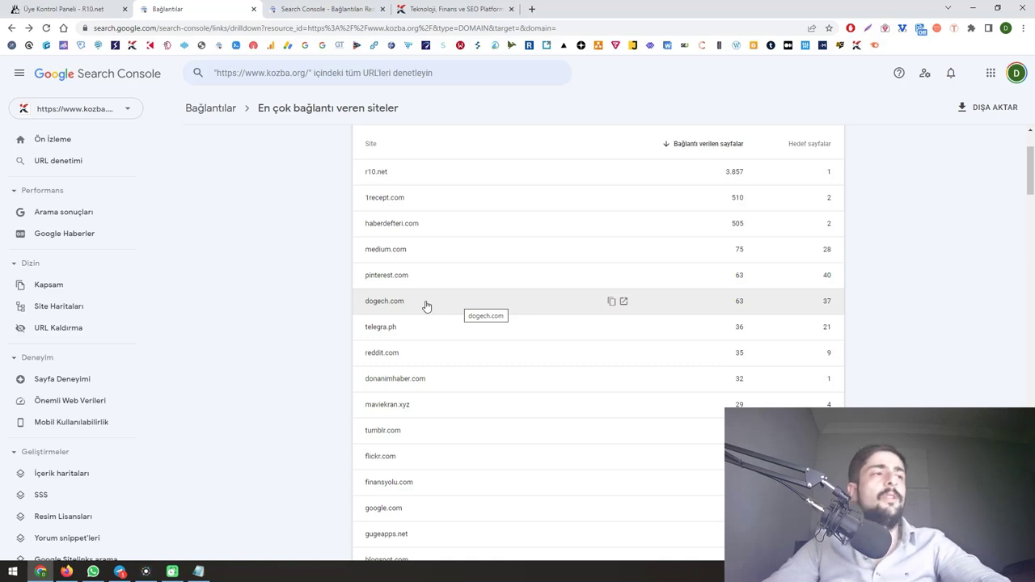
- Review the disavow text file's domain entries through to the last one alongside the linking sites, and close the file
{"action": "left_click", "coordinate": [198, 571]}
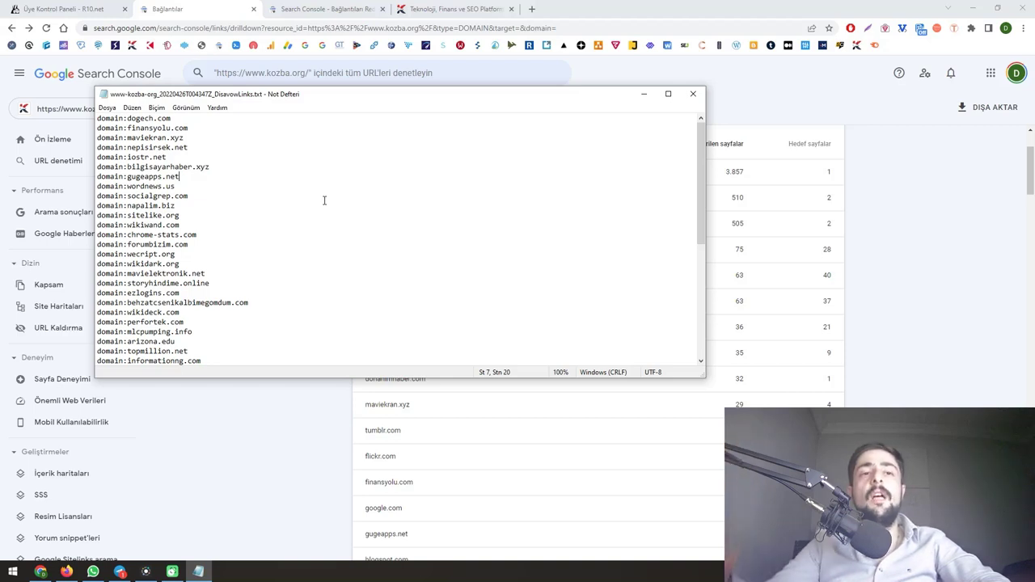
{"action": "left_click", "coordinate": [283, 399]}
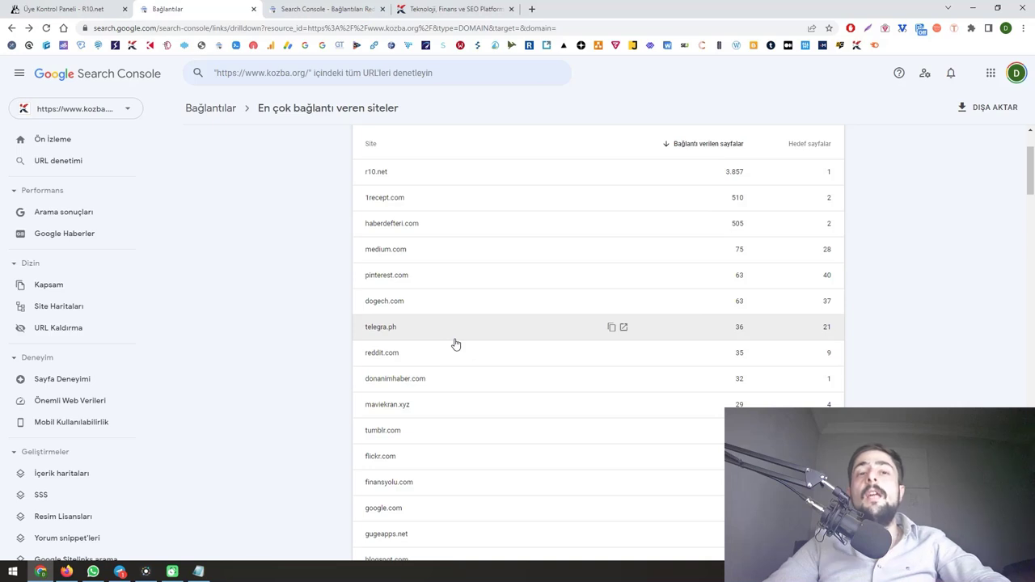
{"action": "scroll", "coordinate": [452, 344], "scroll_direction": "up", "scroll_amount": 2}
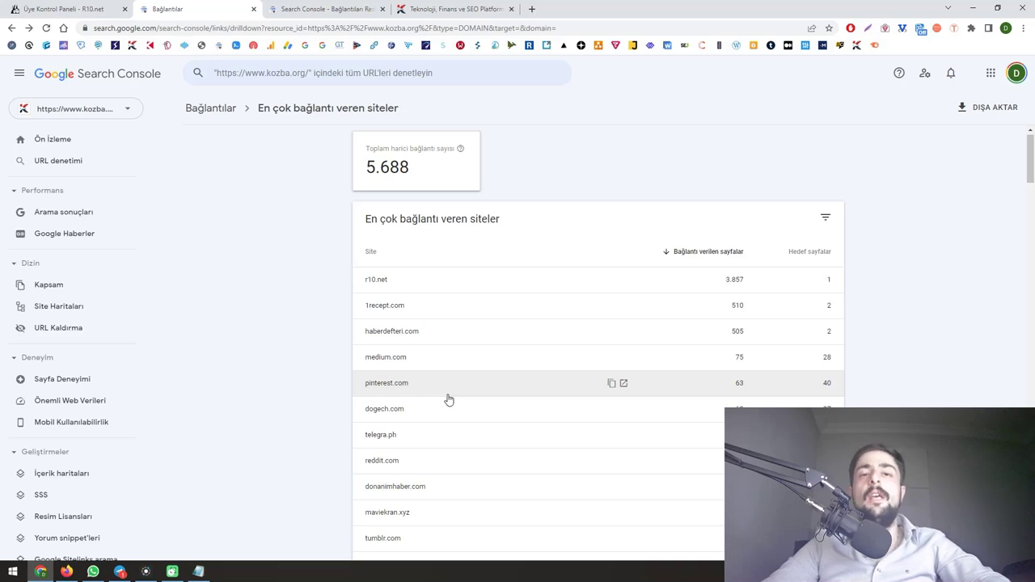
{"action": "key", "text": "alt+Tab"}
{"action": "scroll", "coordinate": [261, 205], "scroll_direction": "down", "scroll_amount": 5}
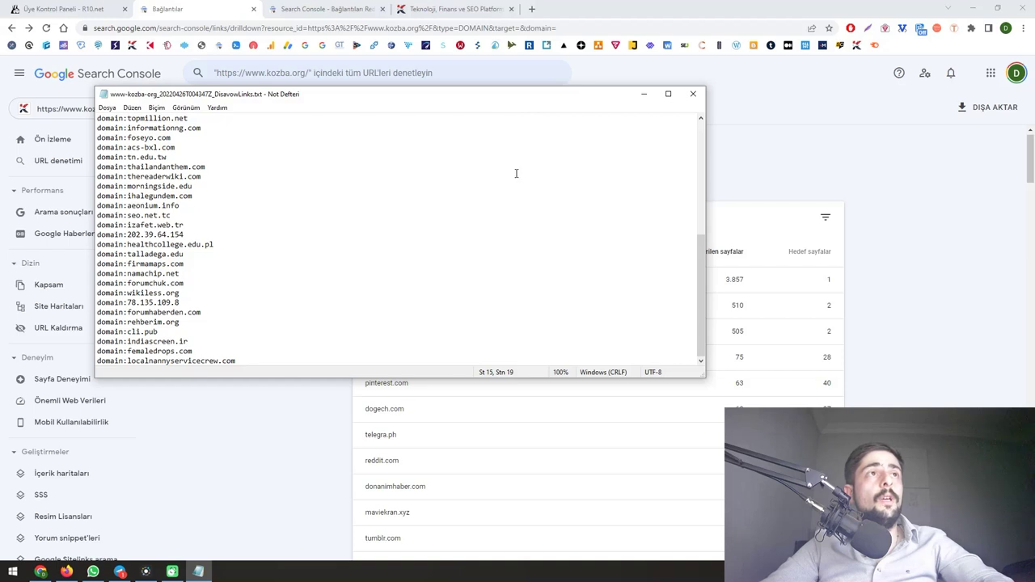
{"action": "left_click", "coordinate": [694, 96]}
- Switch back to Semrush, open the completed Backlink Audit's results and examine the backlinks with the highest toxicity scores
{"action": "left_click", "coordinate": [279, 9]}
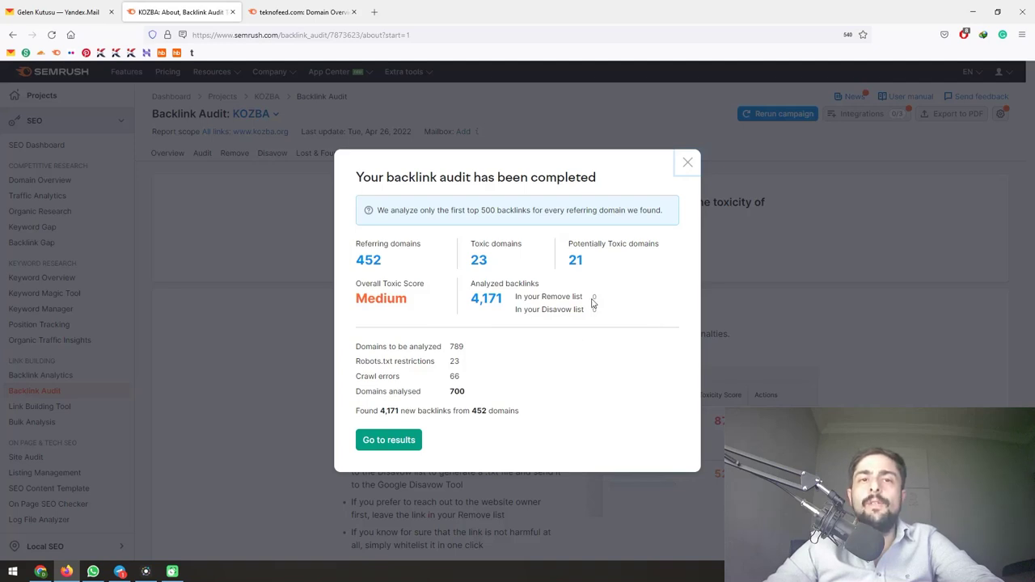
{"action": "left_click", "coordinate": [388, 441]}
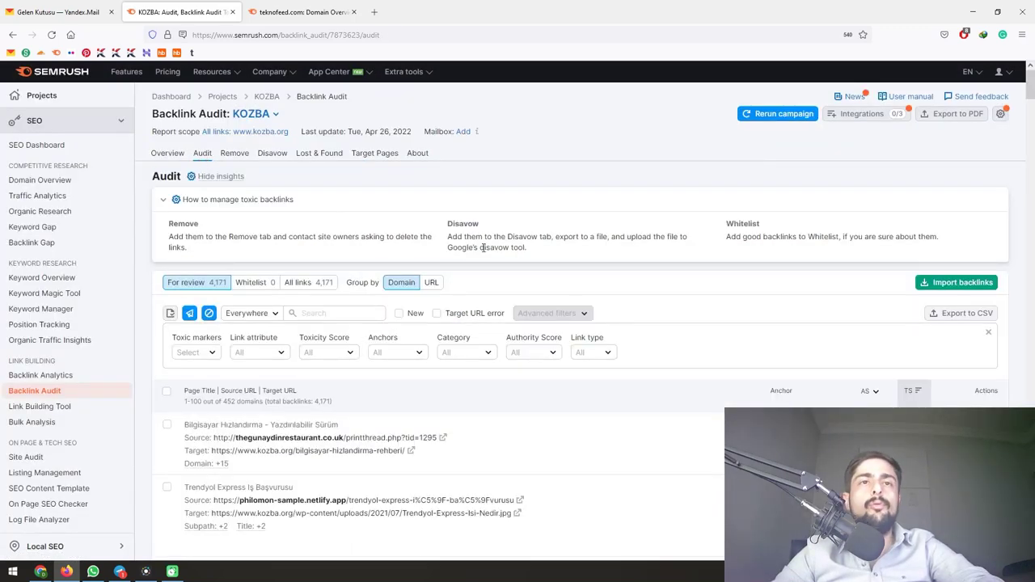
{"action": "scroll", "coordinate": [920, 197], "scroll_direction": "down", "scroll_amount": 4}
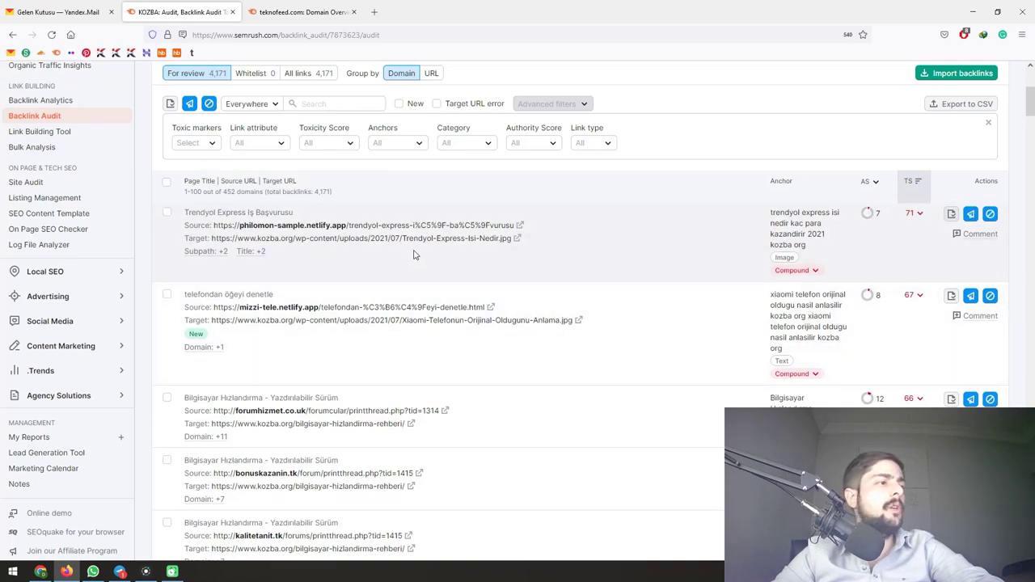
- Look through the most toxic backlinks, open the forumhizmet.co.uk source page to check it, and close that page
{"action": "scroll", "coordinate": [413, 254], "scroll_direction": "down", "scroll_amount": 5}
{"action": "scroll", "coordinate": [440, 331], "scroll_direction": "down", "scroll_amount": 2}
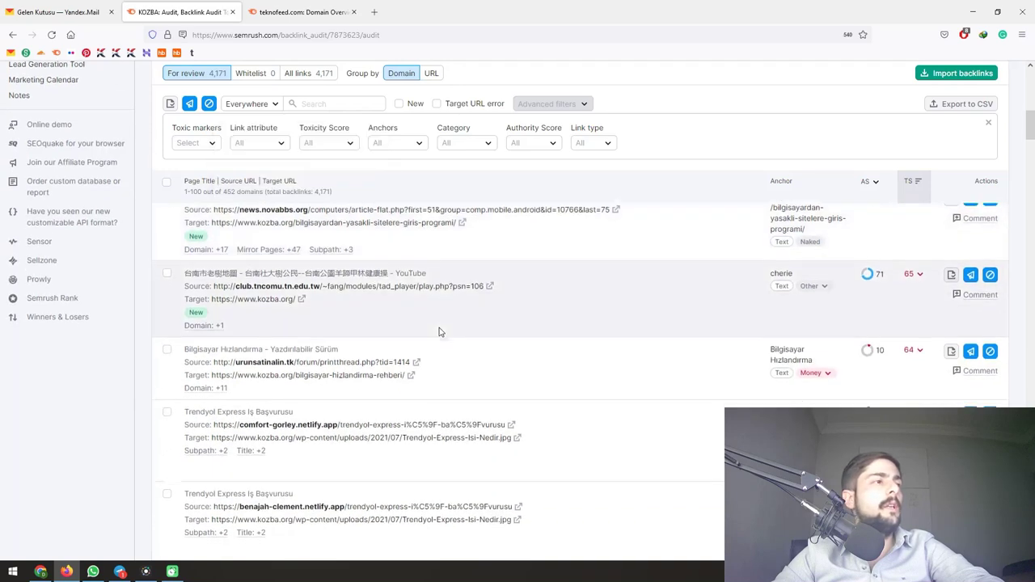
{"action": "scroll", "coordinate": [440, 332], "scroll_direction": "down", "scroll_amount": 3}
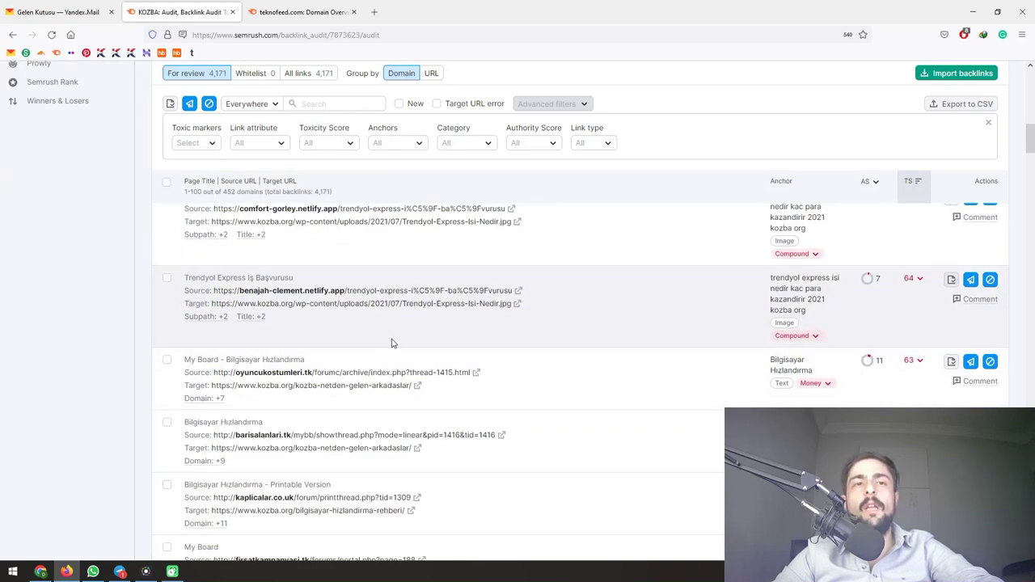
{"action": "scroll", "coordinate": [391, 347], "scroll_direction": "up", "scroll_amount": 8}
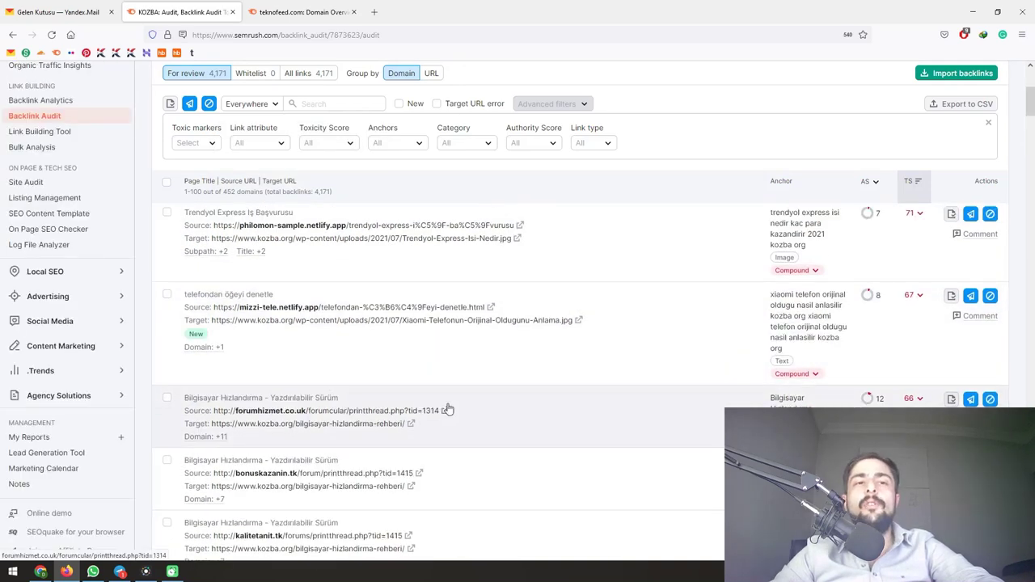
{"action": "left_click", "coordinate": [446, 409]}
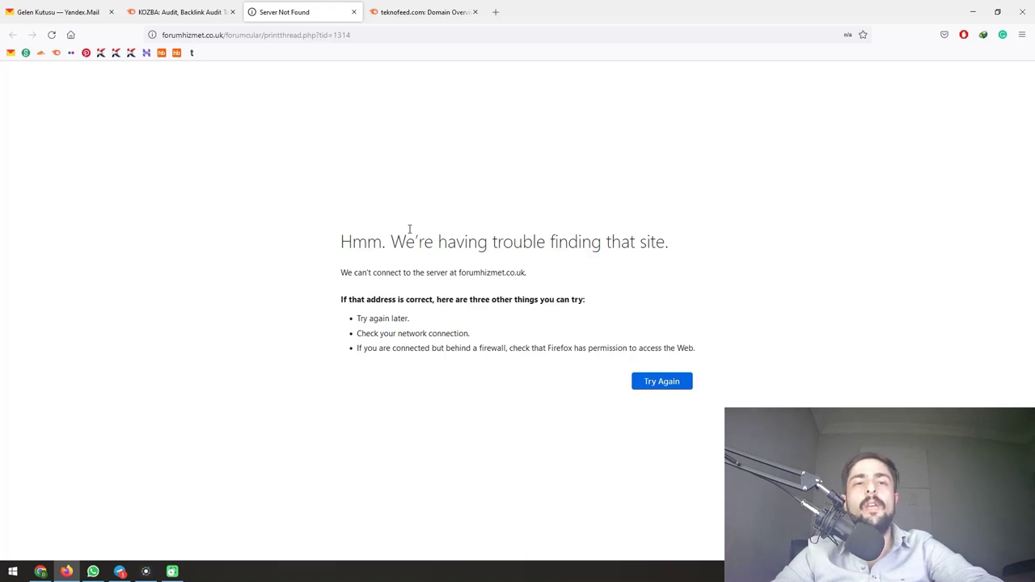
{"action": "left_click", "coordinate": [353, 11]}
{"action": "mouse_move", "coordinate": [328, 225]}
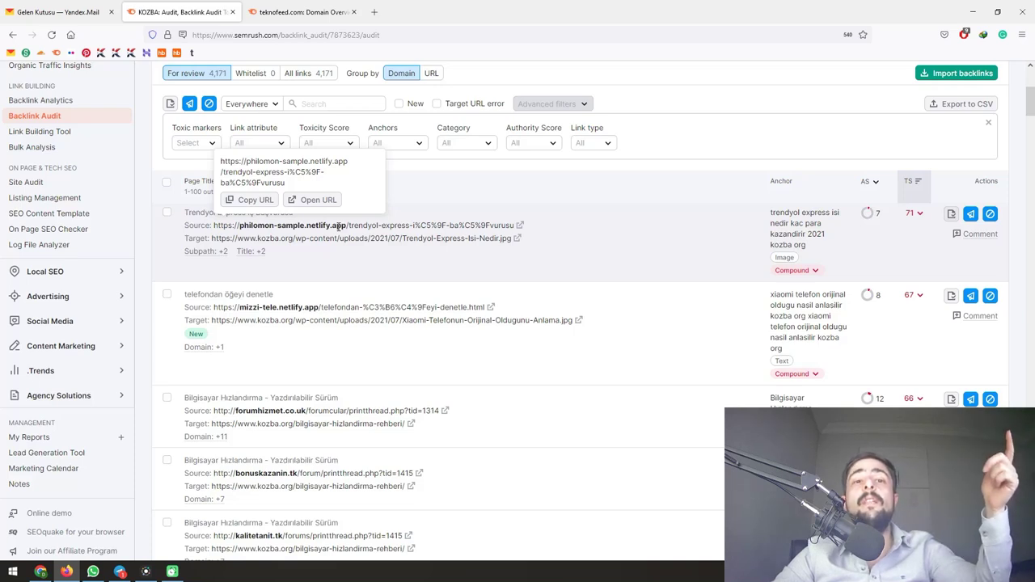
- Select all backlinks on the audit page except those from kozbaorg.contently.com, windows10hizlandirma.site and urunanahtari.site
{"action": "scroll", "coordinate": [358, 279], "scroll_direction": "up", "scroll_amount": 2}
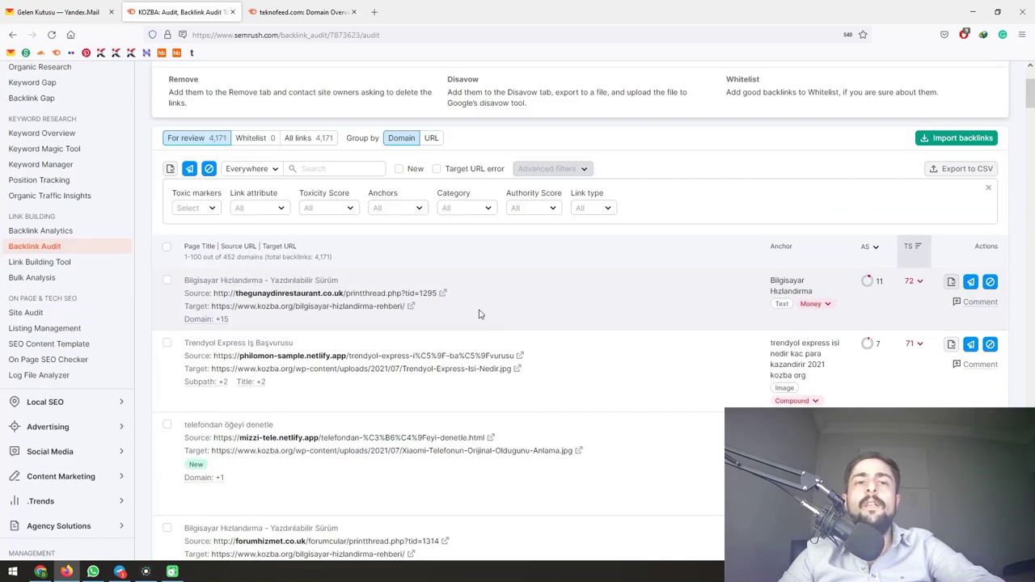
{"action": "left_click", "coordinate": [166, 247]}
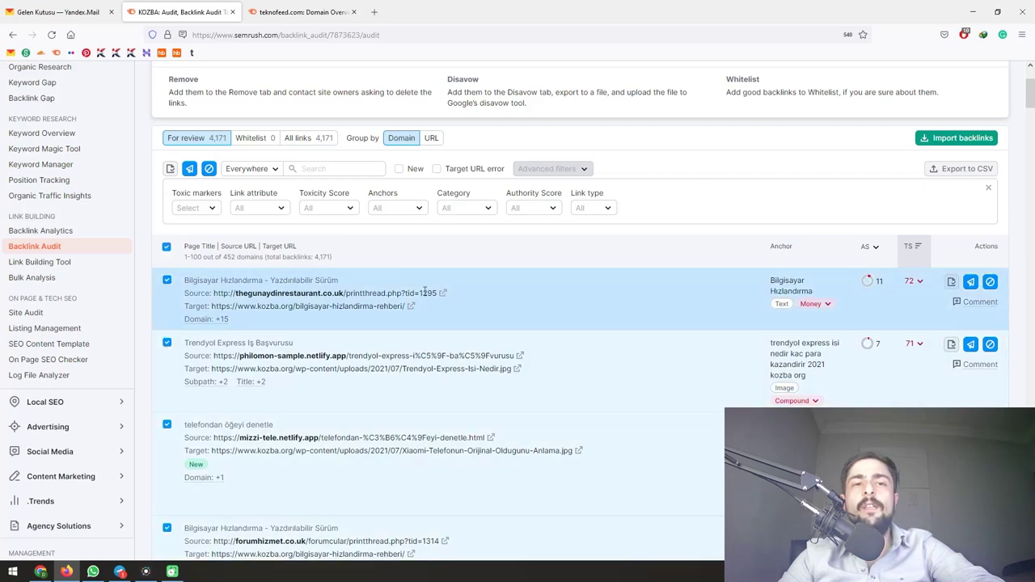
{"action": "mouse_move", "coordinate": [424, 292]}
{"action": "scroll", "coordinate": [424, 295], "scroll_direction": "down", "scroll_amount": 3}
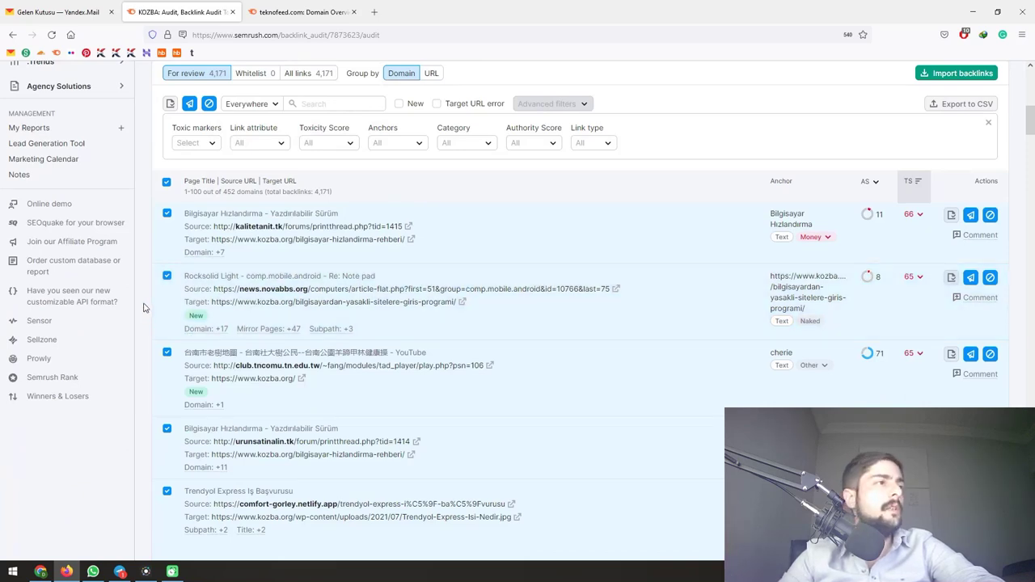
{"action": "scroll", "coordinate": [339, 317], "scroll_direction": "down", "scroll_amount": 5}
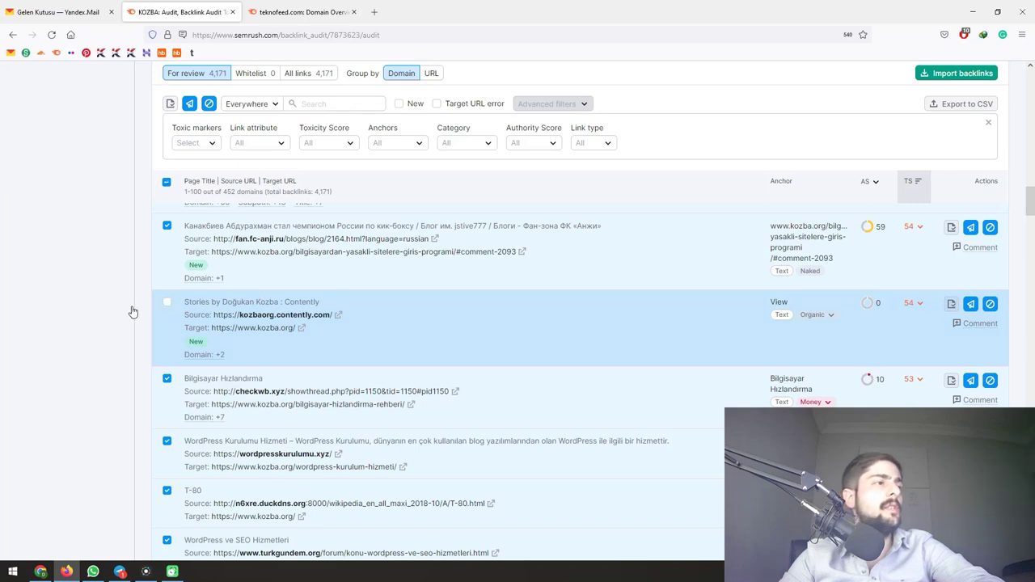
{"action": "scroll", "coordinate": [134, 311], "scroll_direction": "down", "scroll_amount": 5}
{"action": "mouse_move", "coordinate": [304, 329]}
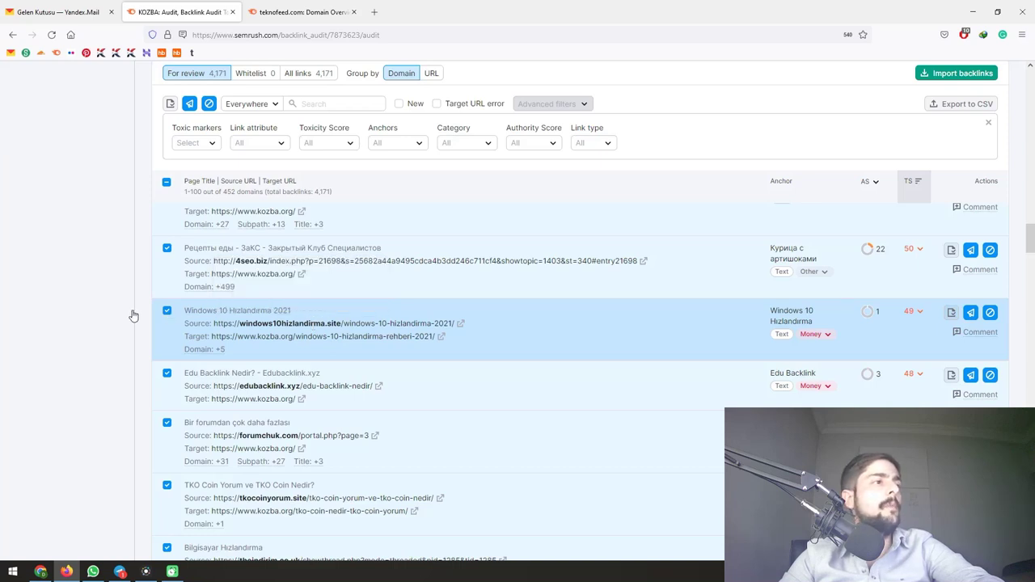
{"action": "scroll", "coordinate": [227, 299], "scroll_direction": "down", "scroll_amount": 5}
{"action": "mouse_move", "coordinate": [283, 287]}
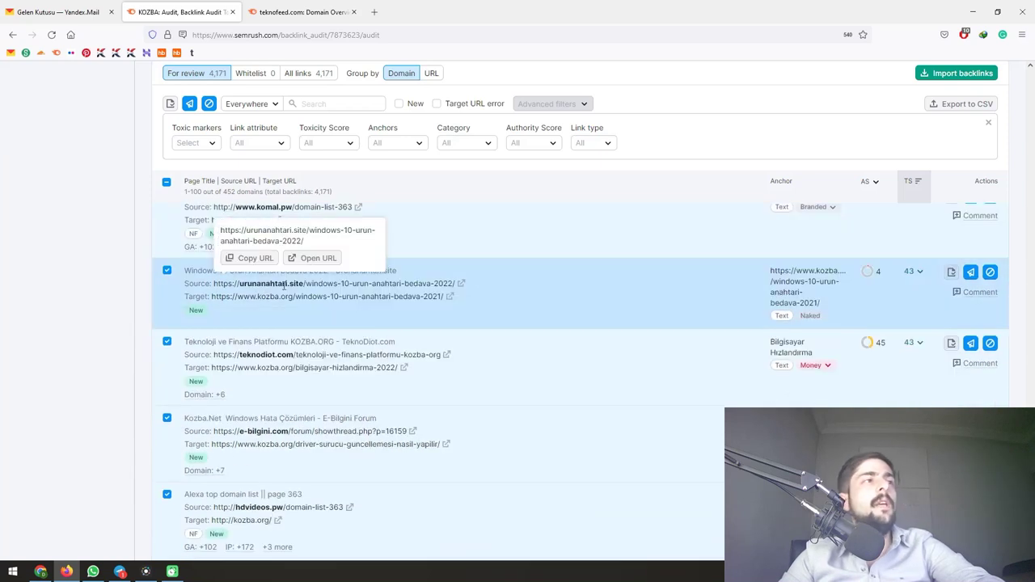
{"action": "left_click", "coordinate": [909, 277]}
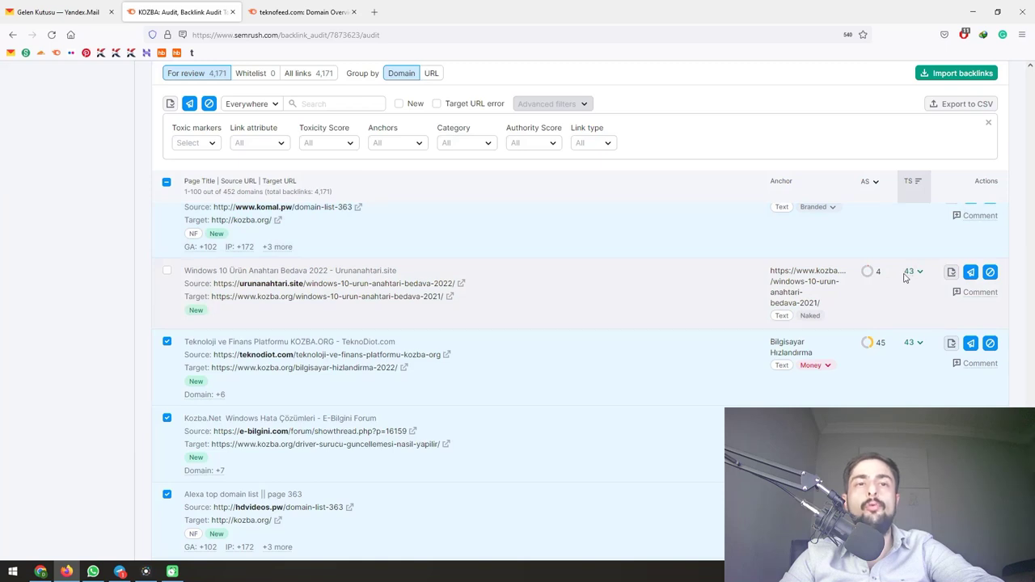
- Check the remaining selected backlinks through to the end of the page and move the selection to the Disavow list by domain
{"action": "scroll", "coordinate": [849, 290], "scroll_direction": "down", "scroll_amount": 10}
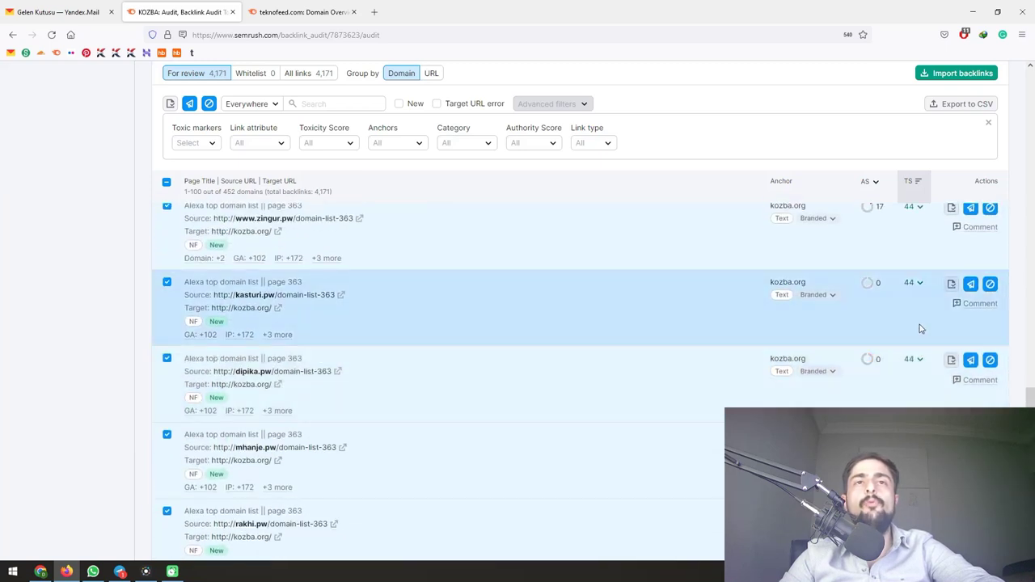
{"action": "scroll", "coordinate": [919, 328], "scroll_direction": "up", "scroll_amount": 3}
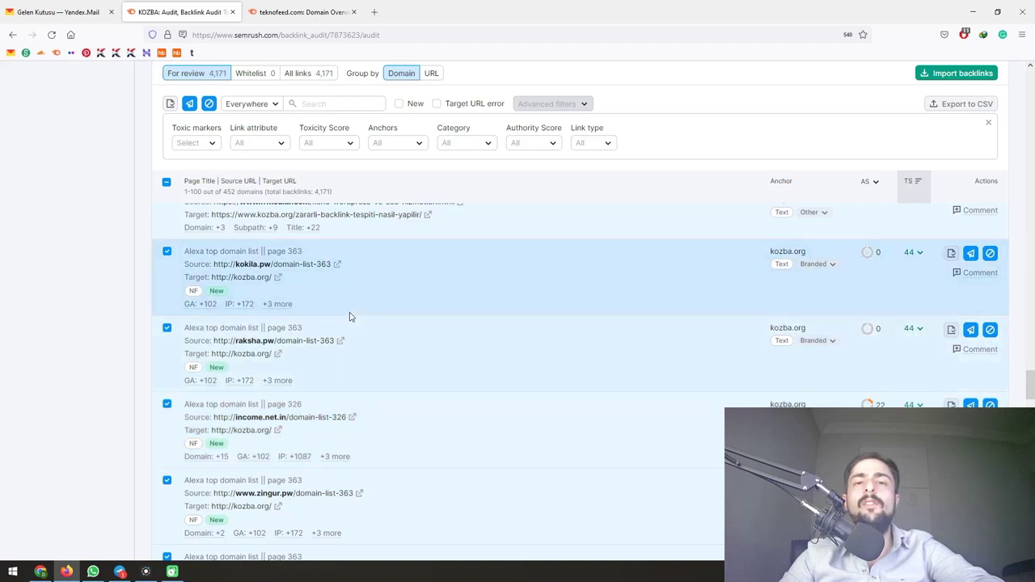
{"action": "scroll", "coordinate": [140, 306], "scroll_direction": "down", "scroll_amount": 6}
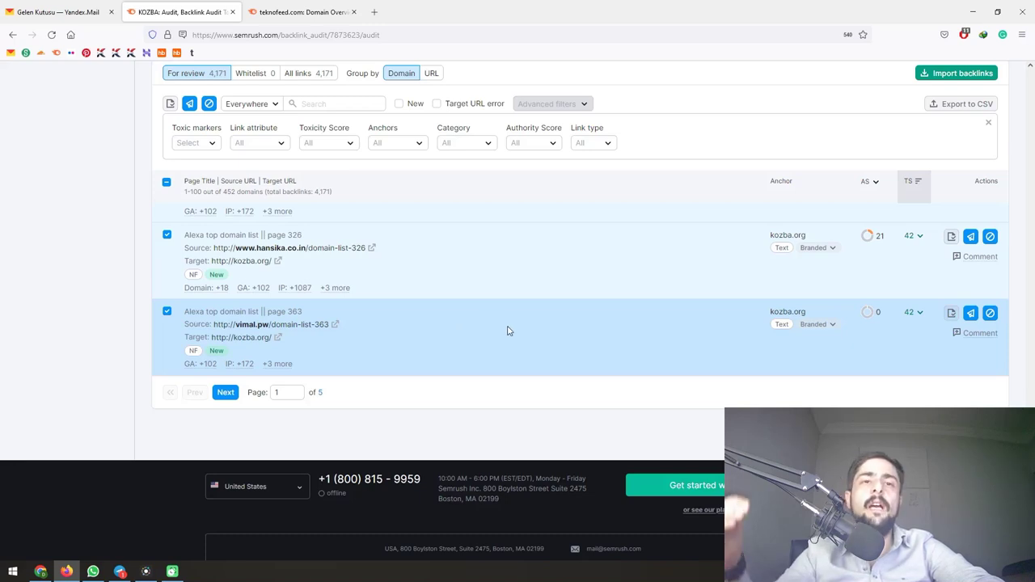
{"action": "scroll", "coordinate": [73, 377], "scroll_direction": "up", "scroll_amount": 15}
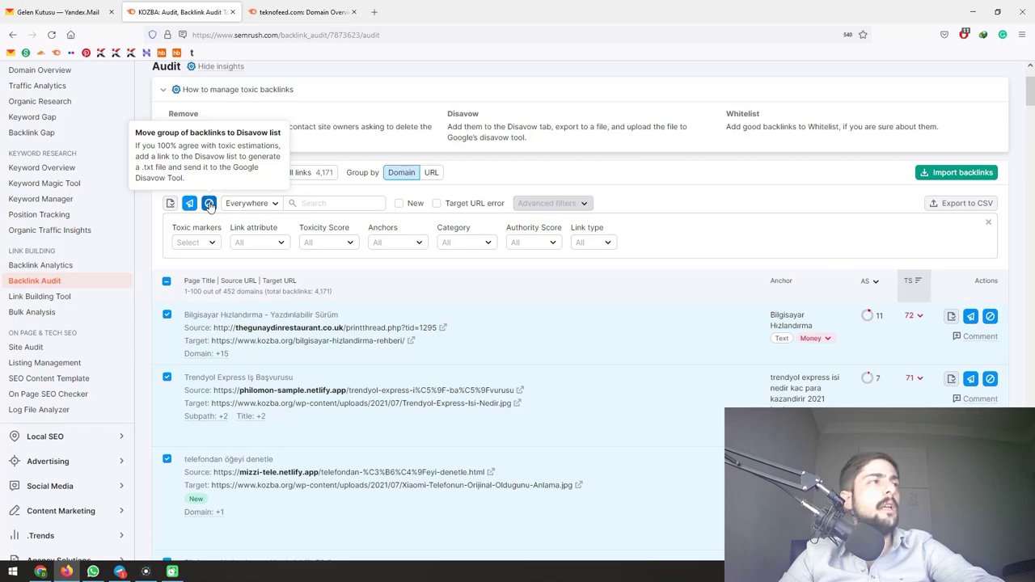
{"action": "left_click", "coordinate": [208, 204]}
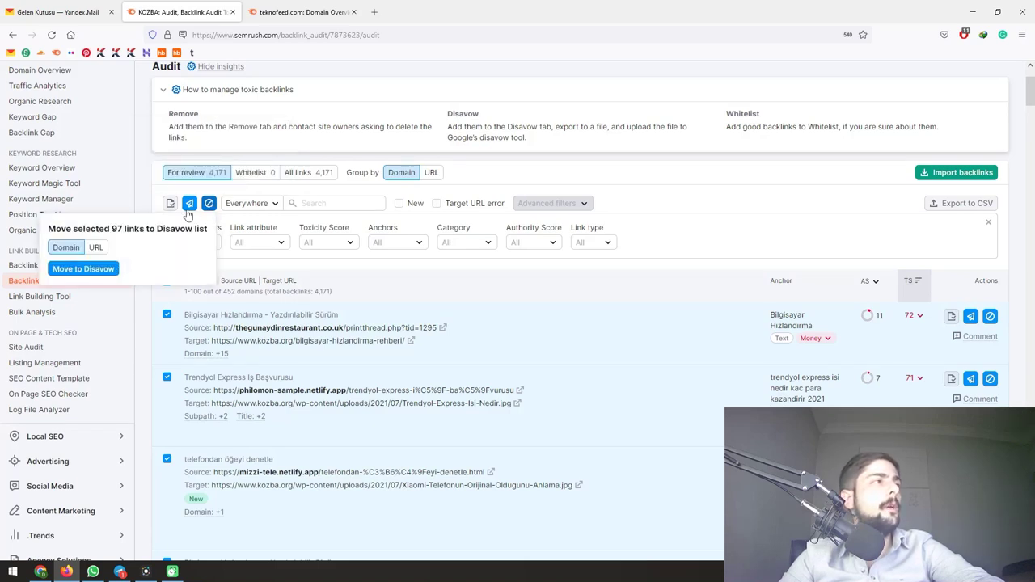
{"action": "left_click", "coordinate": [82, 270]}
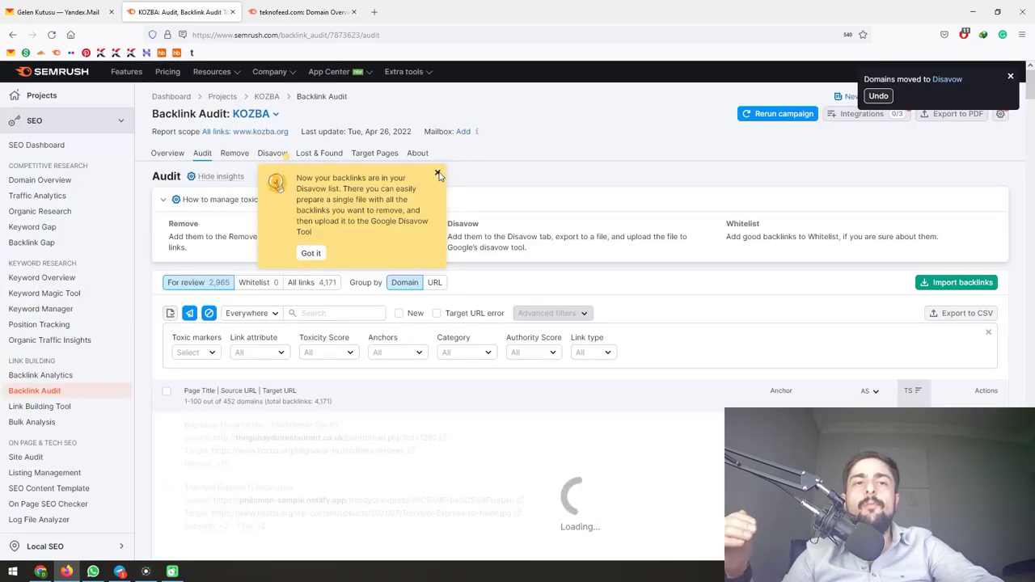
{"action": "left_click", "coordinate": [438, 174]}
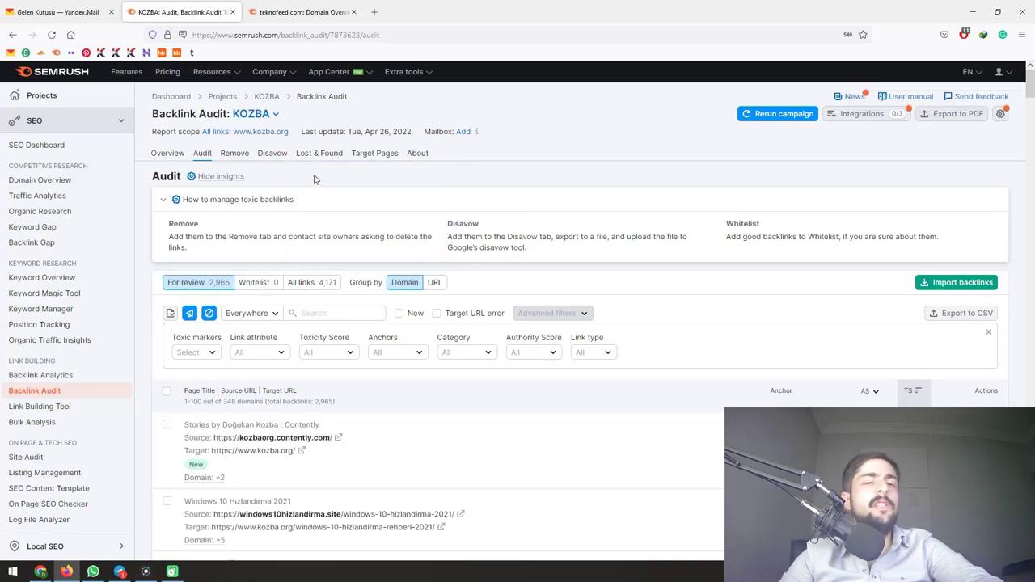
- Open the Disavow list, look through its domains and export the list to a TXT file
{"action": "left_click", "coordinate": [272, 154]}
{"action": "scroll", "coordinate": [310, 283], "scroll_direction": "down", "scroll_amount": 5}
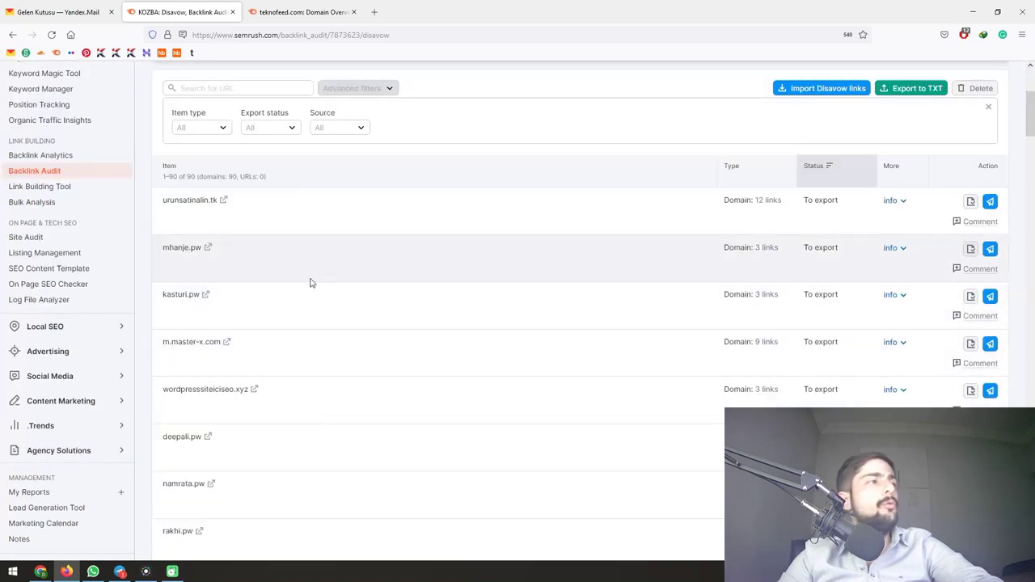
{"action": "scroll", "coordinate": [353, 300], "scroll_direction": "down", "scroll_amount": 15}
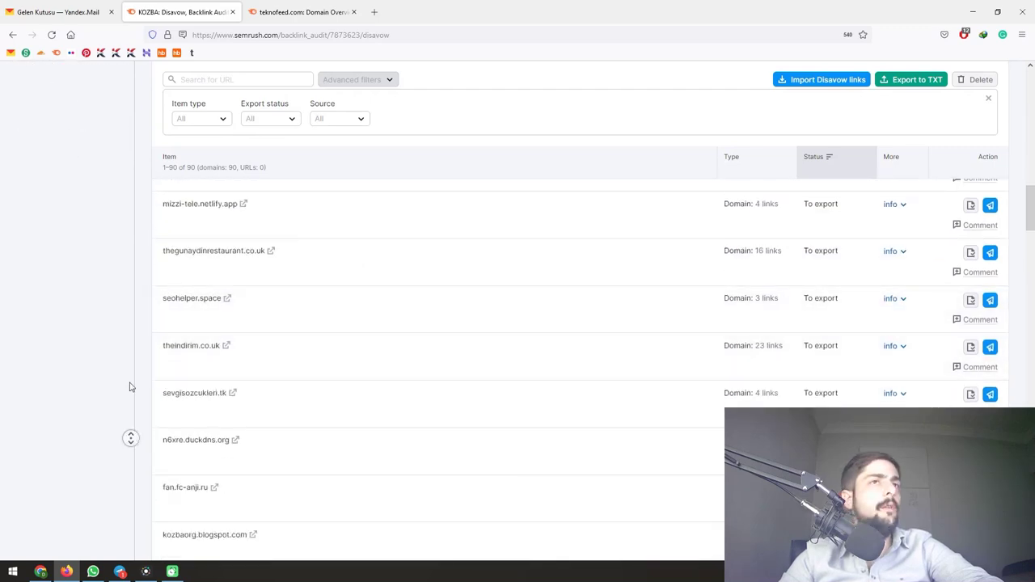
{"action": "scroll", "coordinate": [209, 255], "scroll_direction": "up", "scroll_amount": 20}
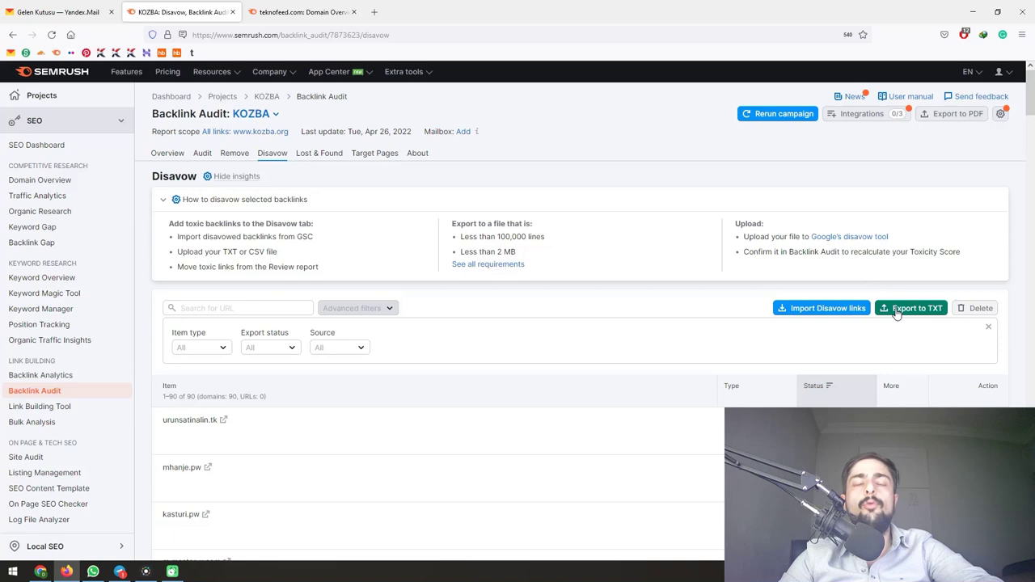
{"action": "left_click", "coordinate": [896, 310]}
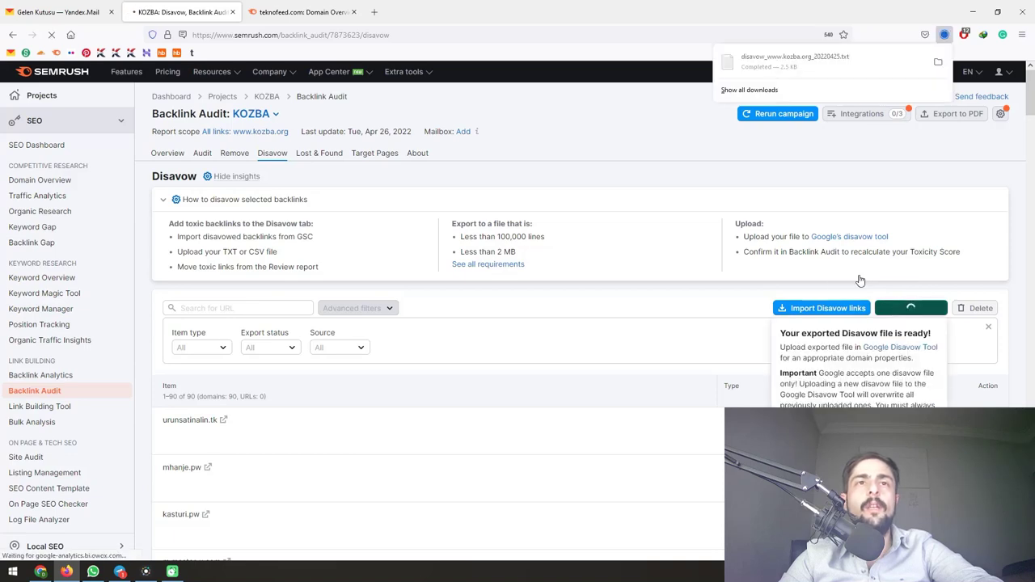
- Open the downloaded disavow_www.kozba.org_20220425.txt and look through its domain entries to the end
{"action": "scroll", "coordinate": [821, 241], "scroll_direction": "down", "scroll_amount": 2}
{"action": "left_click", "coordinate": [788, 61]}
{"action": "scroll", "coordinate": [226, 190], "scroll_direction": "down", "scroll_amount": 10}
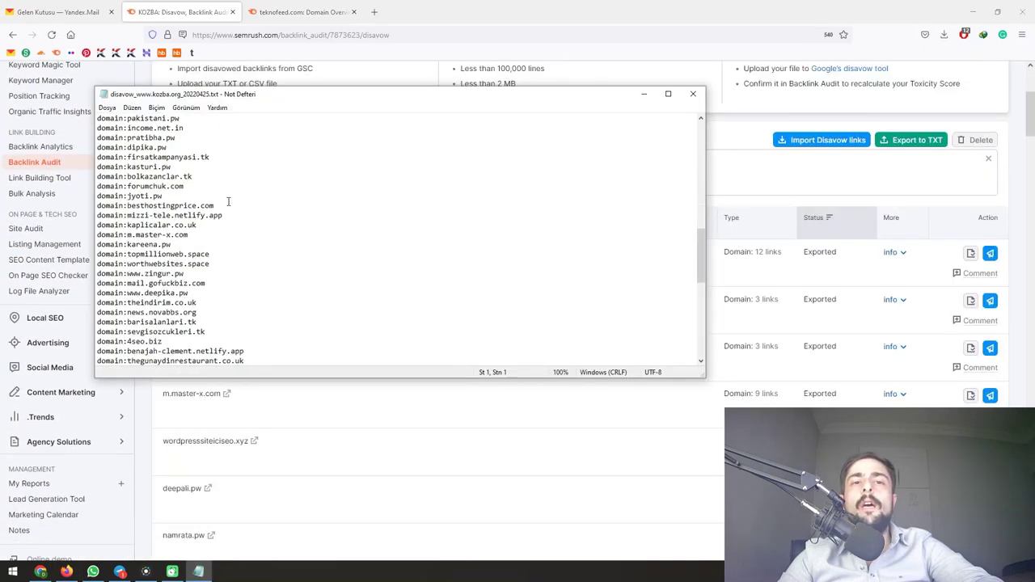
{"action": "scroll", "coordinate": [229, 201], "scroll_direction": "down", "scroll_amount": 7}
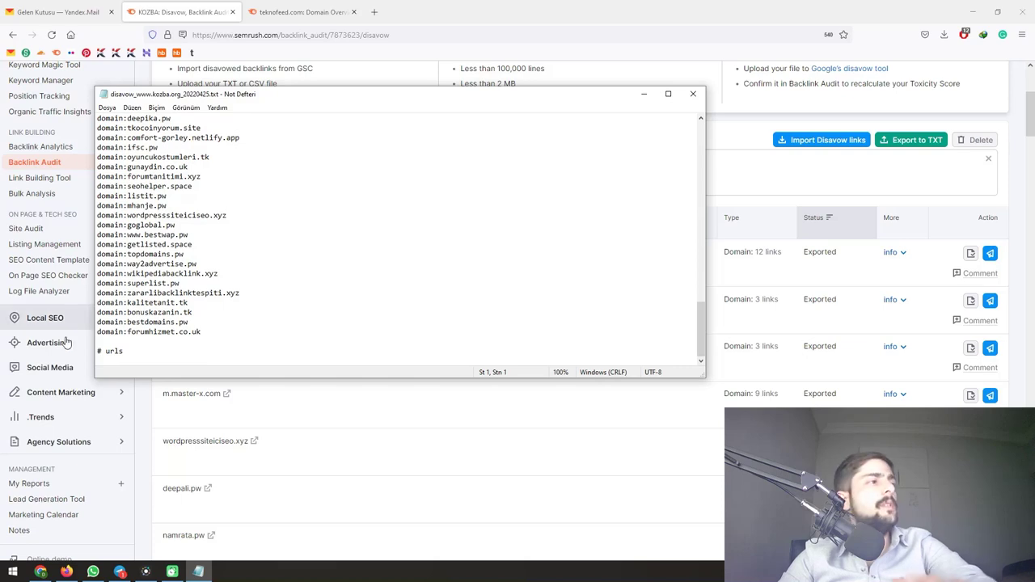
- Delete the "# exported from backlink tool" and "# domains" lines from the disavow file's beginning and check the remaining domain entries
{"action": "scroll", "coordinate": [107, 363], "scroll_direction": "up", "scroll_amount": 20}
{"action": "left_click", "coordinate": [129, 147]}
{"action": "left_click_drag", "start_coordinate": [140, 128], "coordinate": [95, 116]}
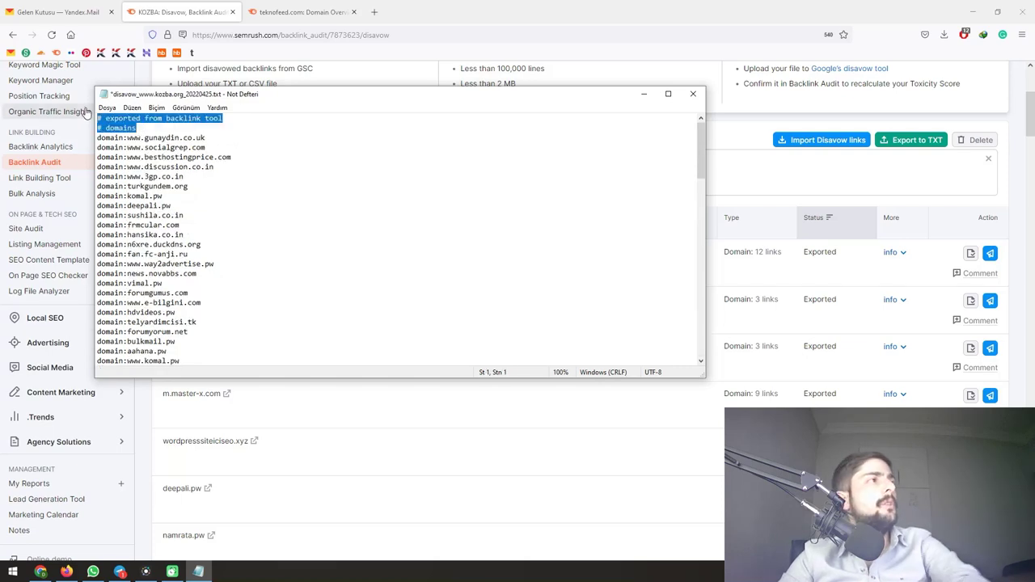
{"action": "key", "text": "Delete"}
{"action": "key", "text": "Delete"}
{"action": "left_click", "coordinate": [119, 147]}
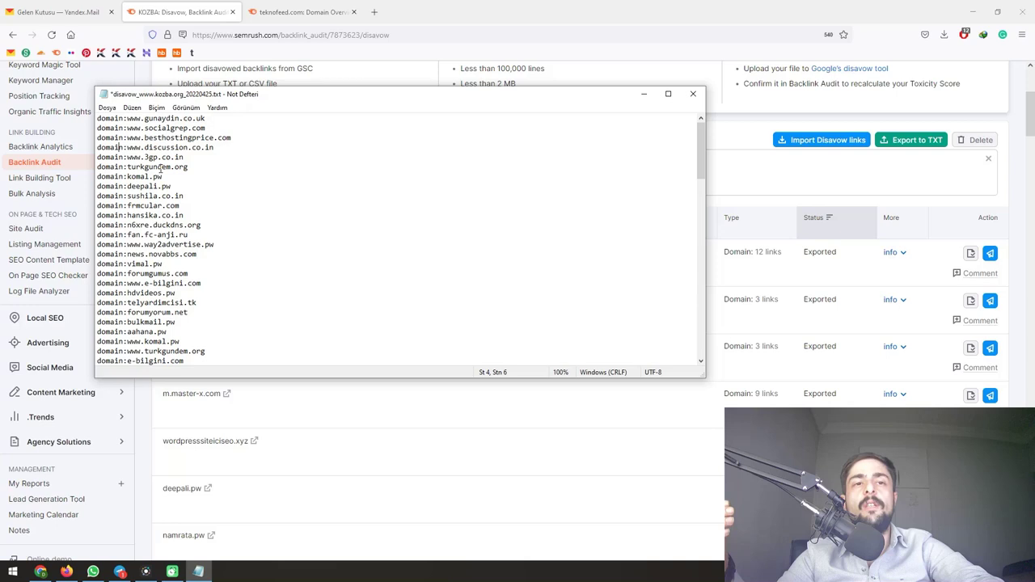
{"action": "scroll", "coordinate": [161, 167], "scroll_direction": "down", "scroll_amount": 15}
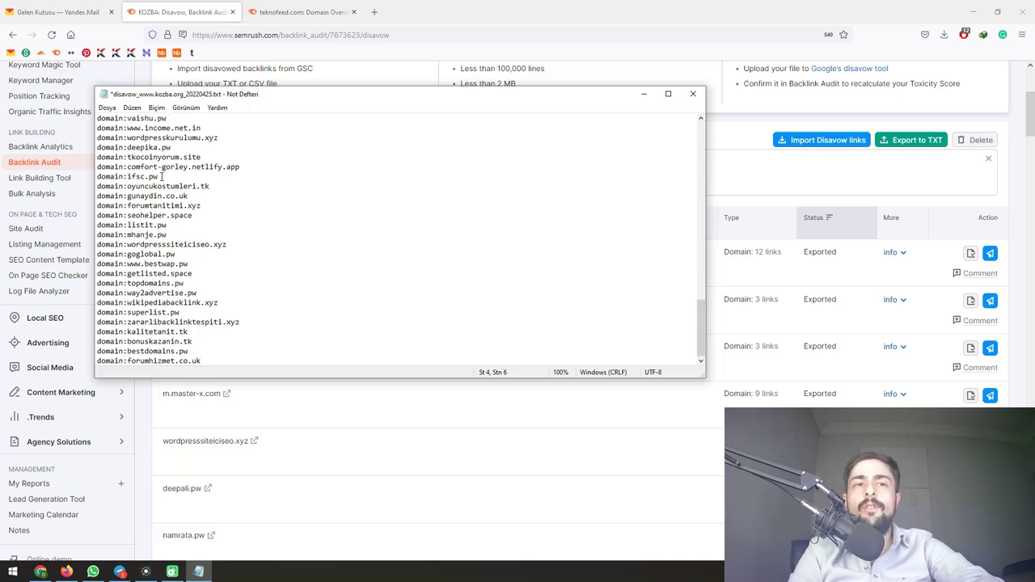